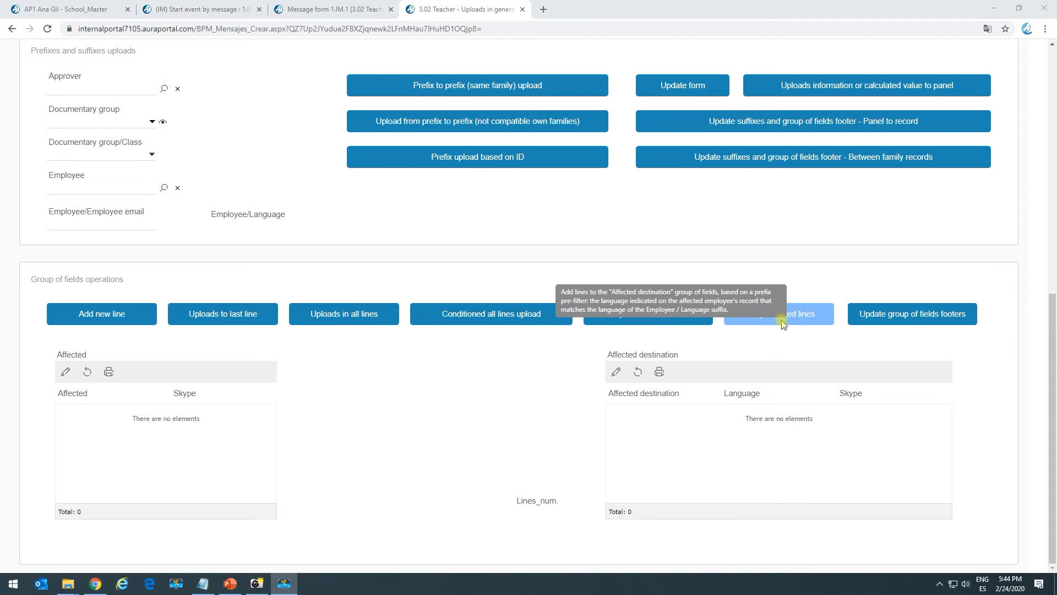
- Try to add prefiltered lines to the Affected destination group of fields without an employee selected
{"action": "left_click", "coordinate": [818, 313]}
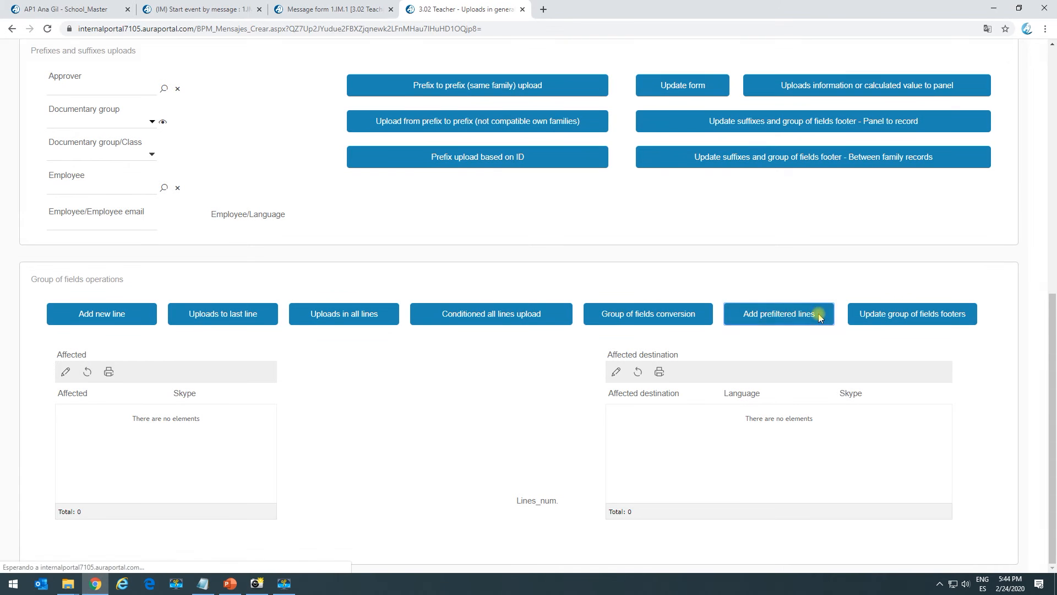
{"action": "left_click", "coordinate": [639, 373]}
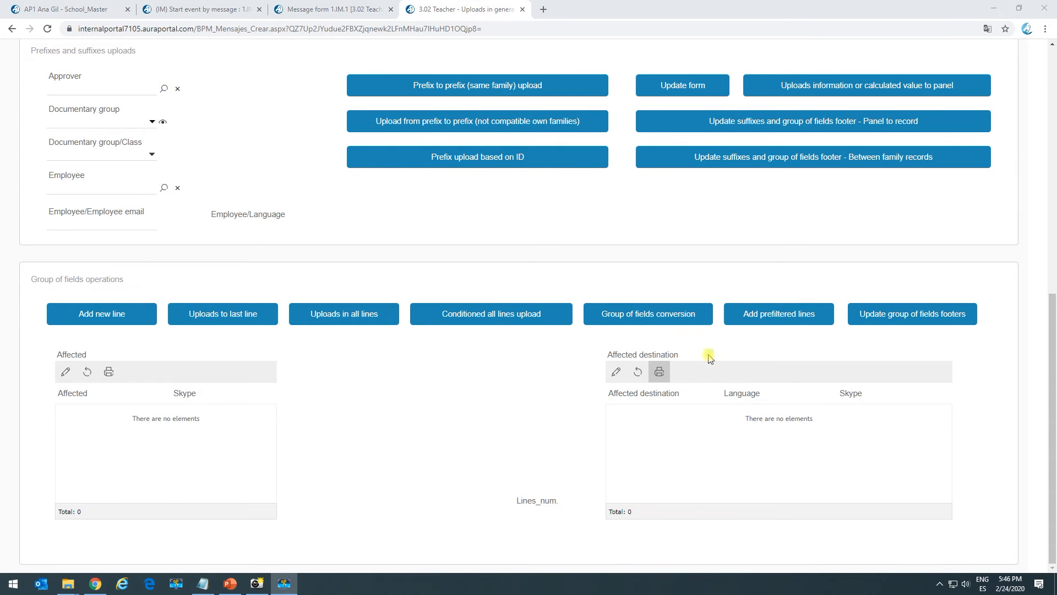
{"action": "left_click", "coordinate": [781, 314]}
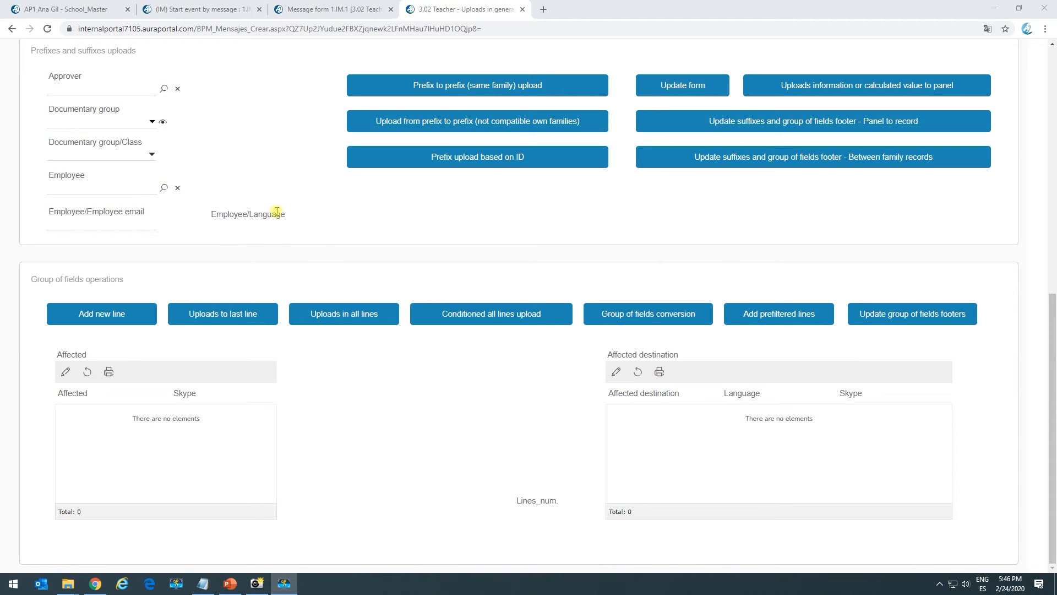
- Search for and select the manager employee (ID 2) in the Employee field
{"action": "left_click", "coordinate": [164, 188]}
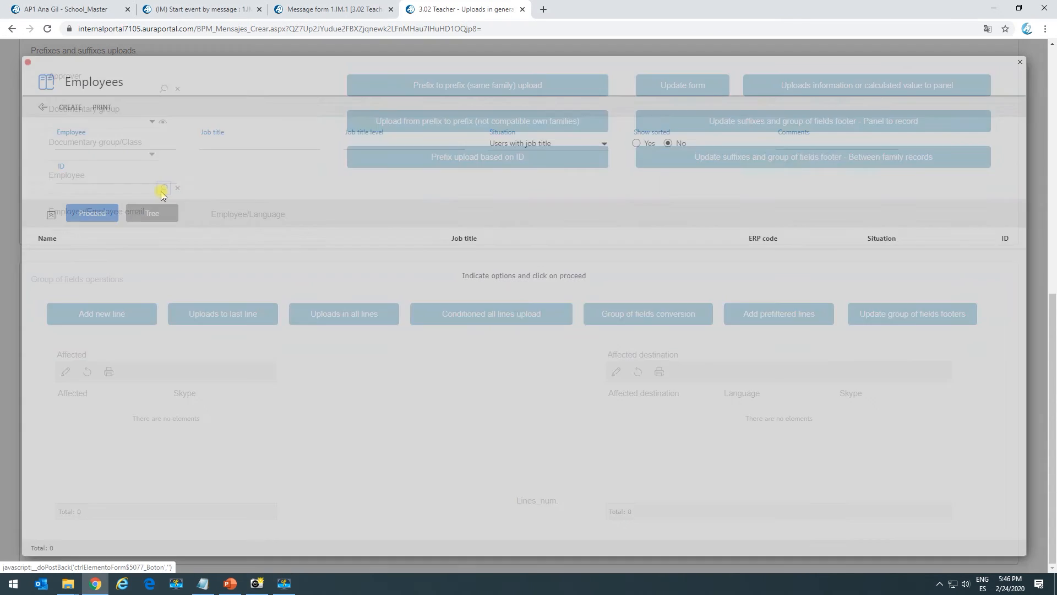
{"action": "left_click", "coordinate": [109, 216]}
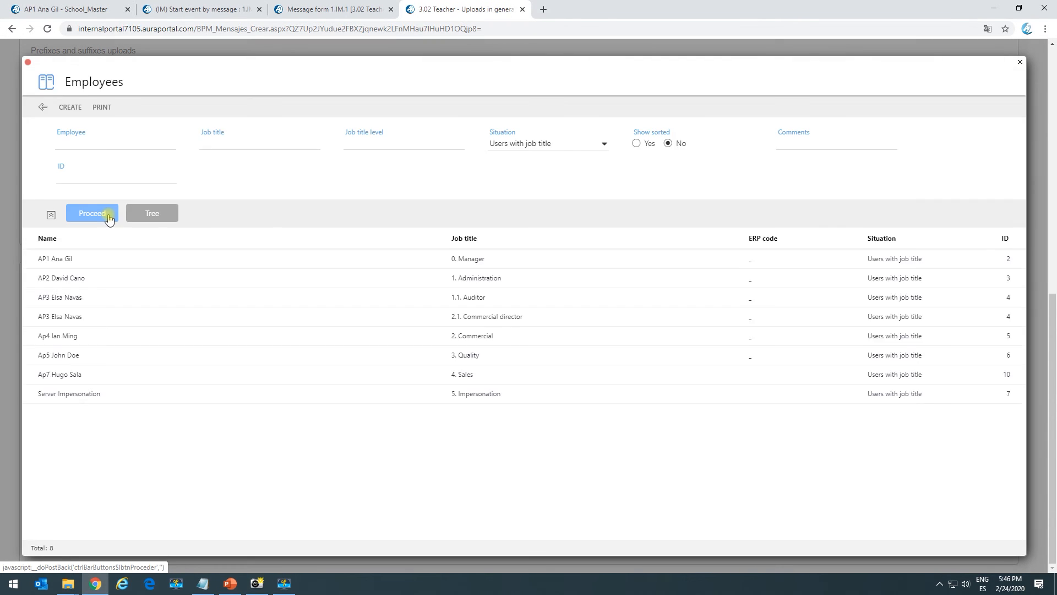
{"action": "left_click", "coordinate": [98, 266]}
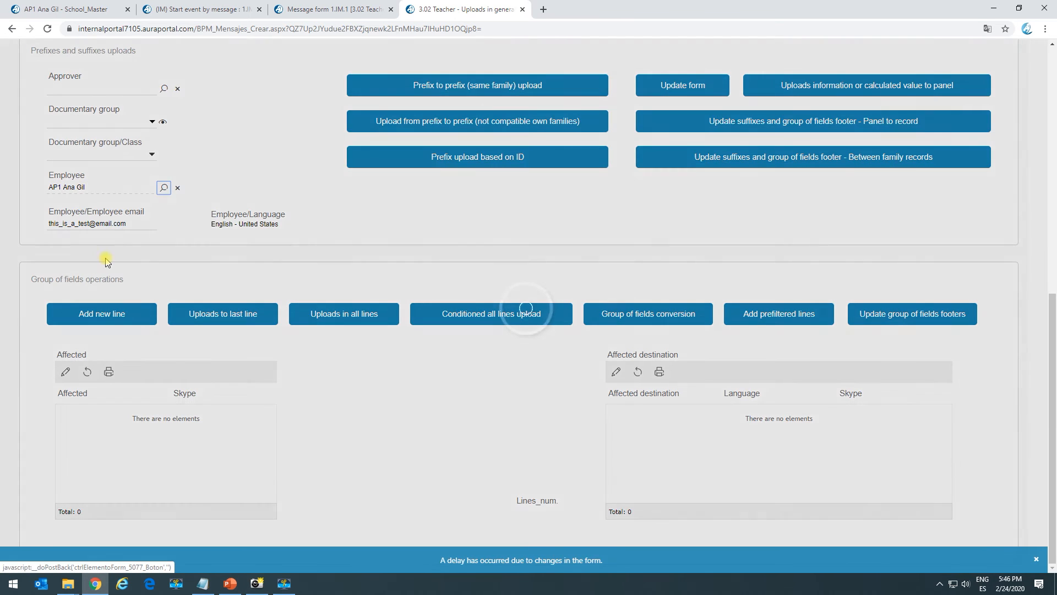
- Add prefiltered lines to the Affected destination group of fields based on the employee's language
{"action": "left_click", "coordinate": [215, 223]}
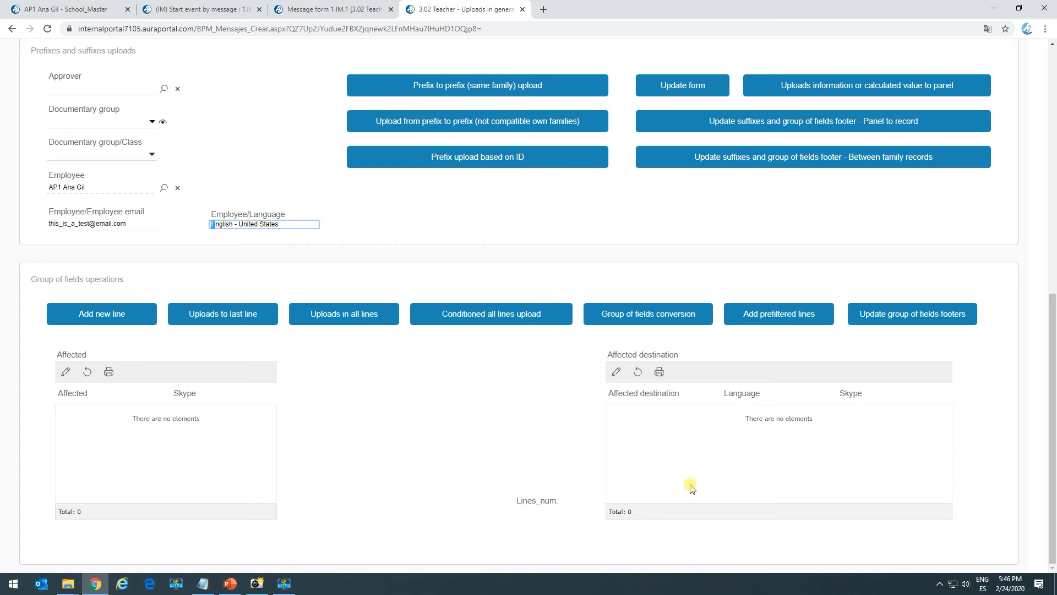
{"action": "left_click", "coordinate": [427, 243]}
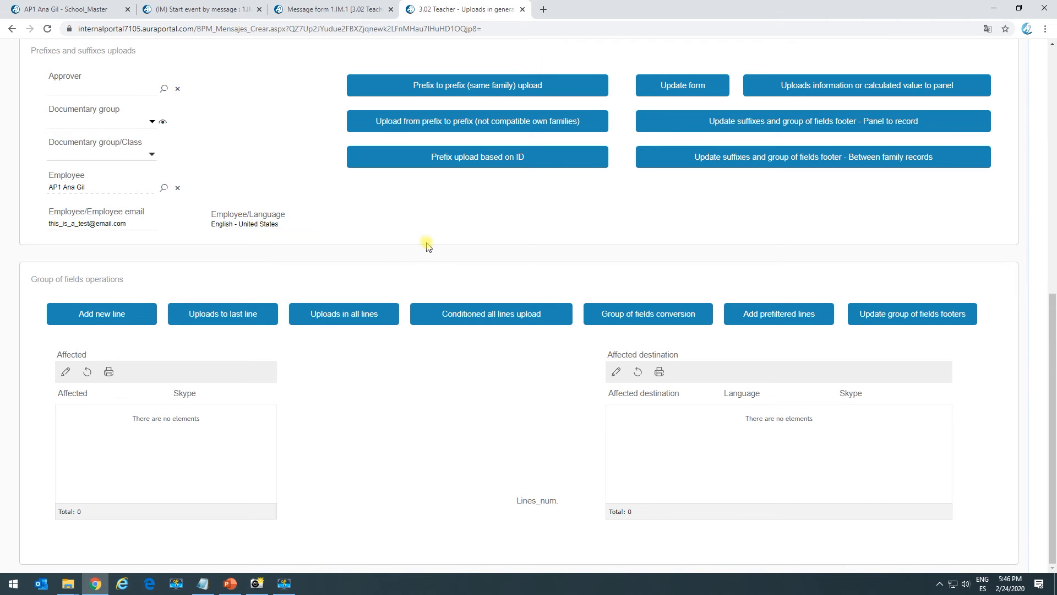
{"action": "left_click", "coordinate": [779, 324]}
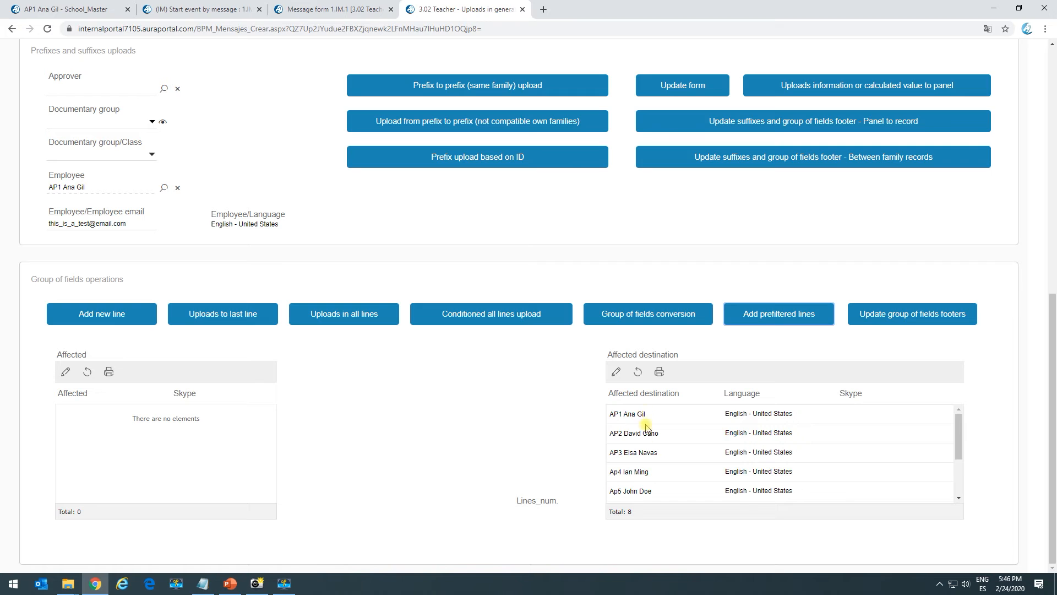
{"action": "scroll", "coordinate": [642, 492], "scroll_direction": "down", "scroll_amount": 2}
{"action": "scroll", "coordinate": [642, 473], "scroll_direction": "up", "scroll_amount": 2}
{"action": "scroll", "coordinate": [707, 477], "scroll_direction": "down", "scroll_amount": 2}
{"action": "scroll", "coordinate": [735, 410], "scroll_direction": "up", "scroll_amount": 2}
- Review the list of all employees in the portal tab, then return to the form tab
{"action": "left_click", "coordinate": [70, 10]}
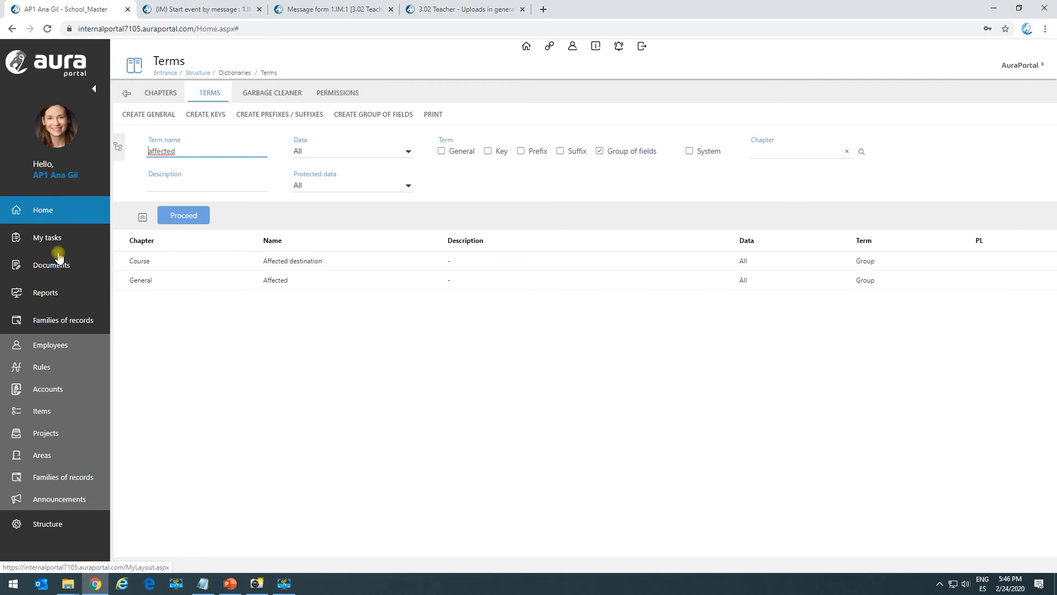
{"action": "left_click", "coordinate": [60, 345]}
{"action": "left_click", "coordinate": [215, 173]}
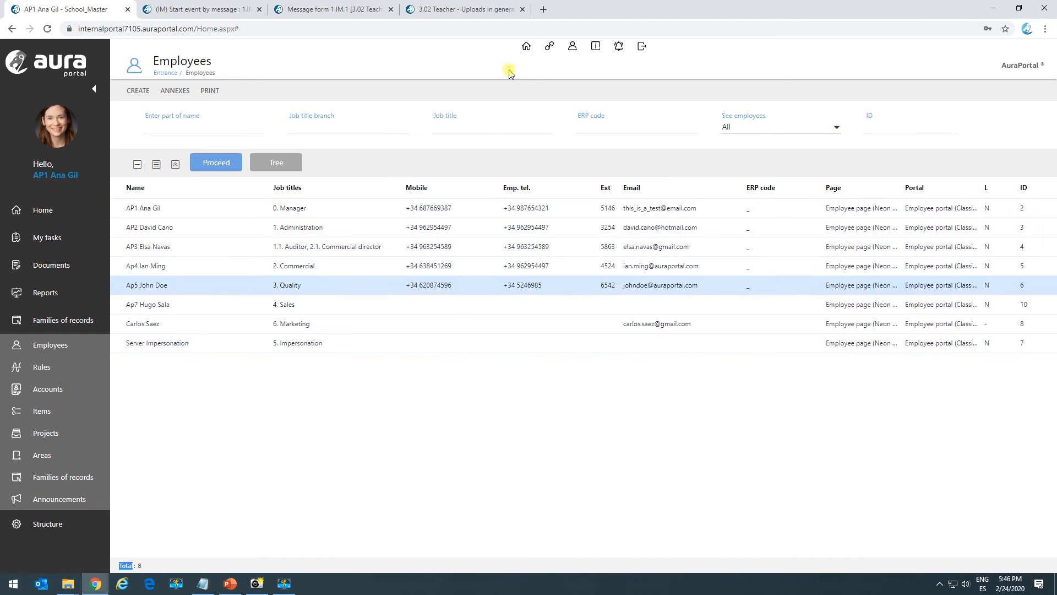
{"action": "left_click", "coordinate": [461, 10]}
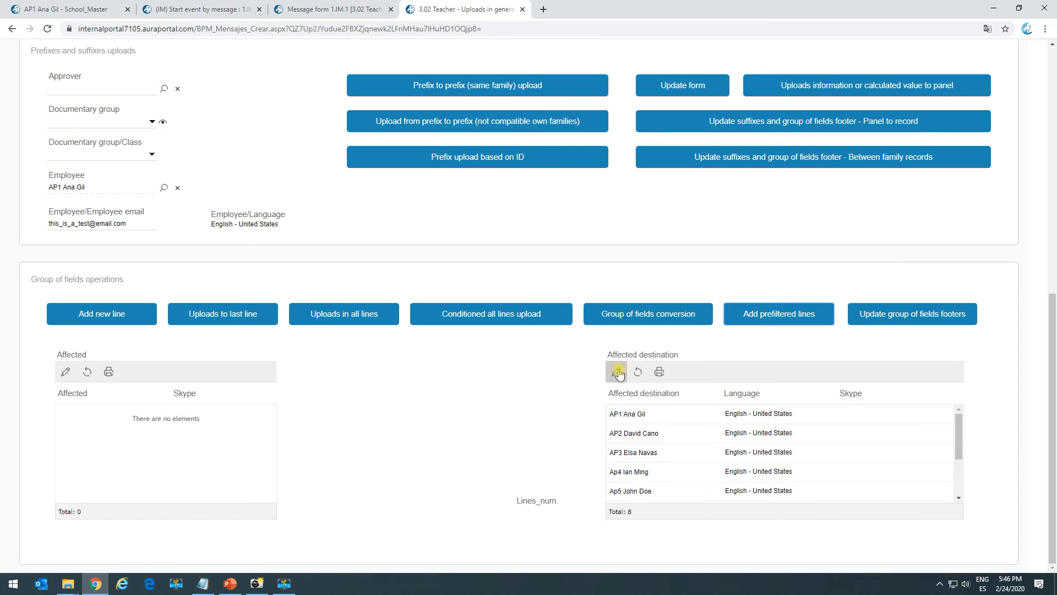
- Delete every line in the Affected destination group of fields and save the changes
{"action": "left_click", "coordinate": [638, 376]}
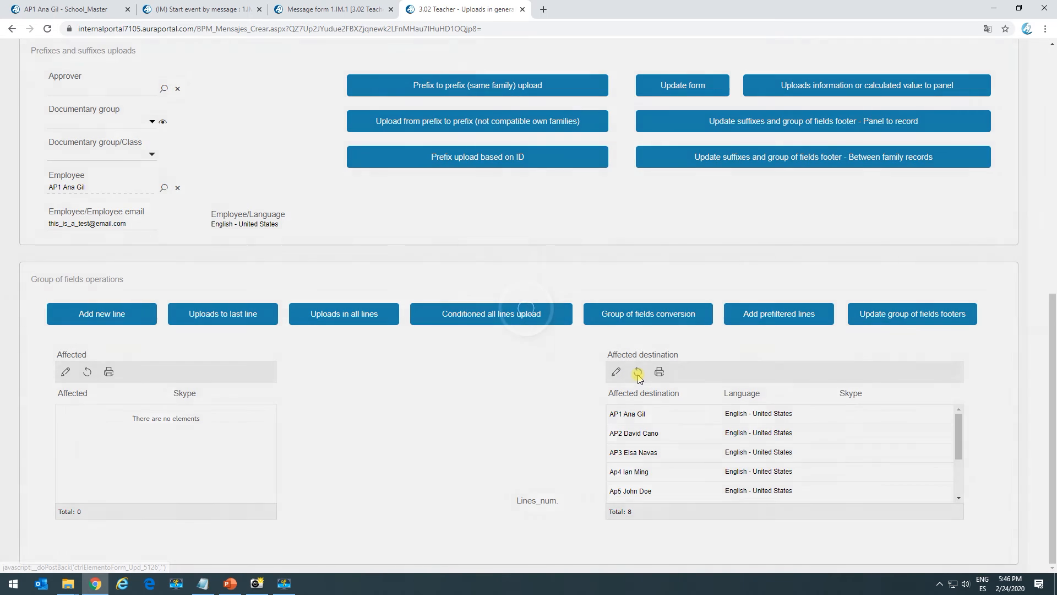
{"action": "left_click", "coordinate": [616, 374]}
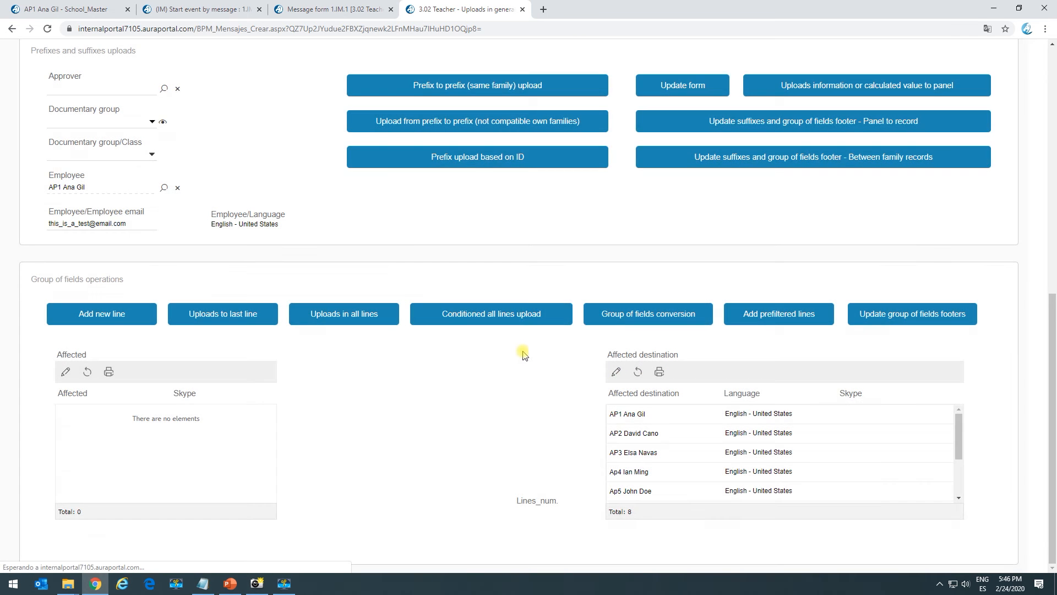
{"action": "left_click", "coordinate": [418, 168]}
{"action": "left_click", "coordinate": [418, 167]}
{"action": "left_click", "coordinate": [418, 167]}
{"action": "left_click", "coordinate": [418, 168]}
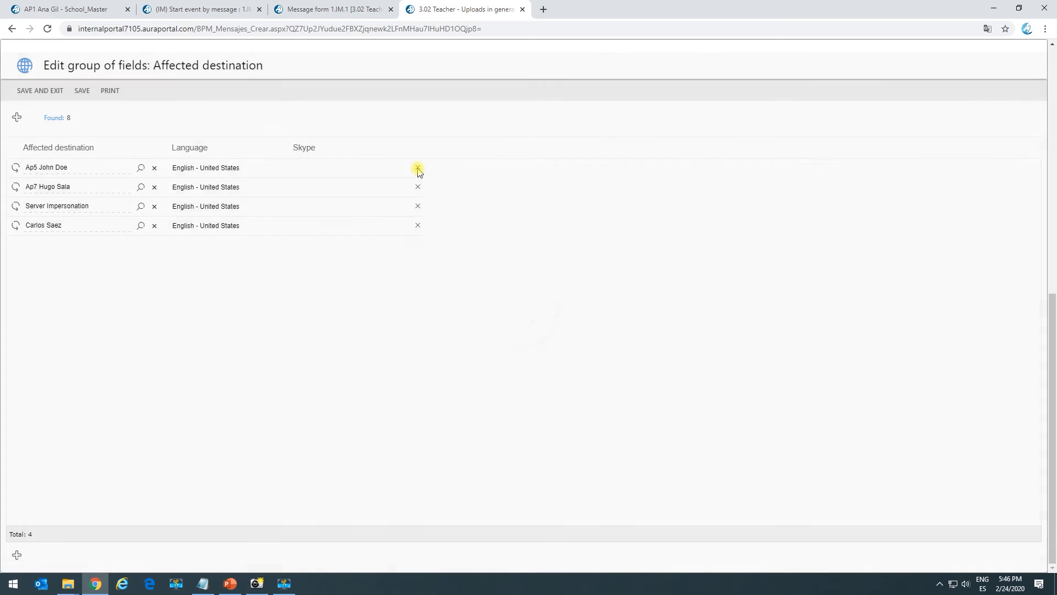
{"action": "left_click", "coordinate": [418, 168]}
{"action": "left_click", "coordinate": [418, 168]}
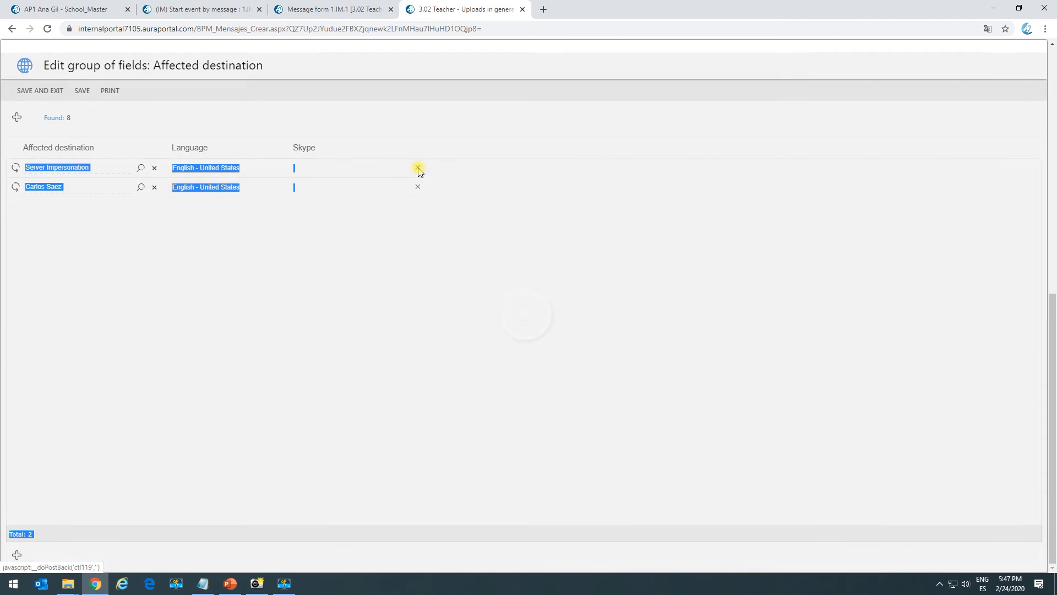
{"action": "left_click", "coordinate": [418, 168]}
{"action": "left_click", "coordinate": [418, 168]}
{"action": "left_click", "coordinate": [40, 90]}
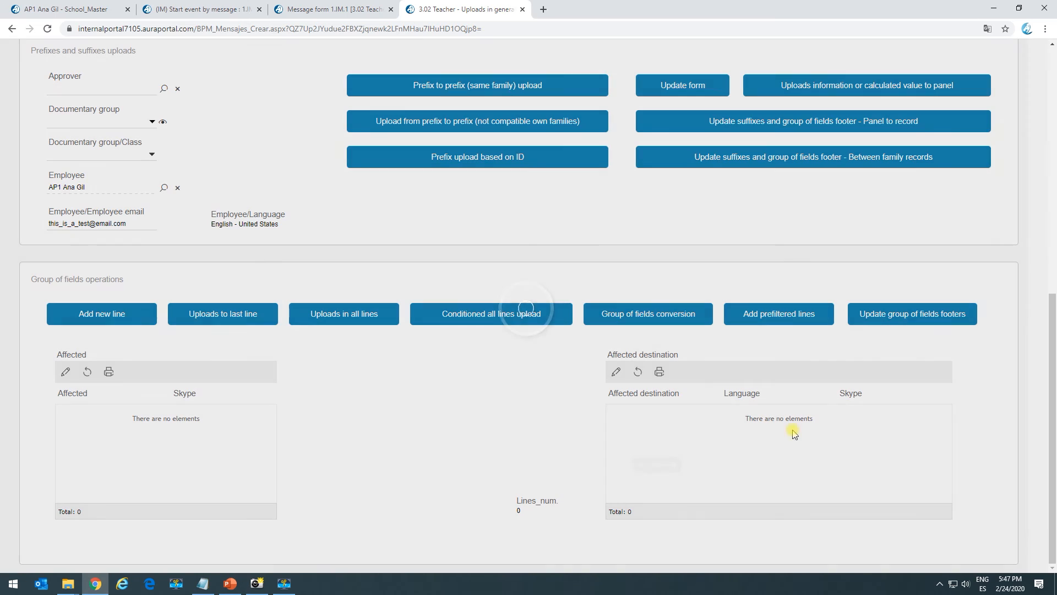
{"action": "left_click", "coordinate": [68, 221]}
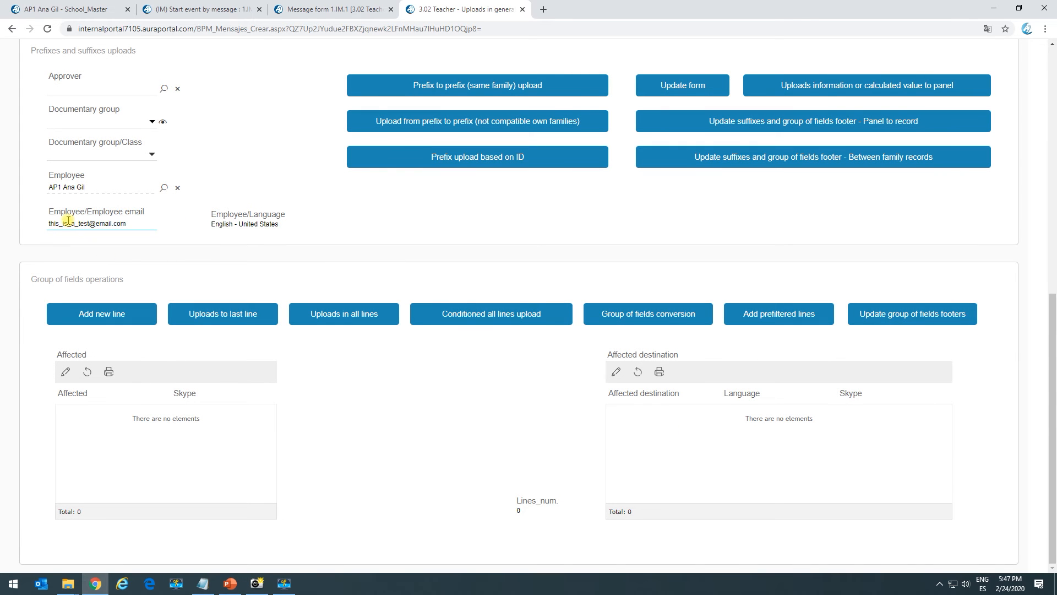
{"action": "left_click", "coordinate": [62, 186]}
{"action": "left_click", "coordinate": [23, 5]}
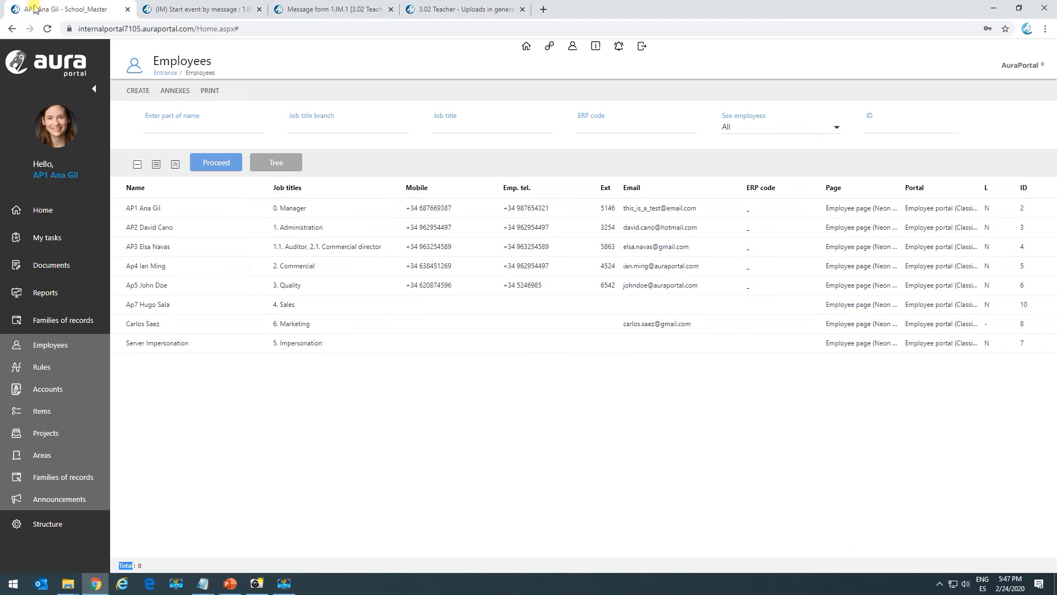
{"action": "double_click", "coordinate": [147, 212]}
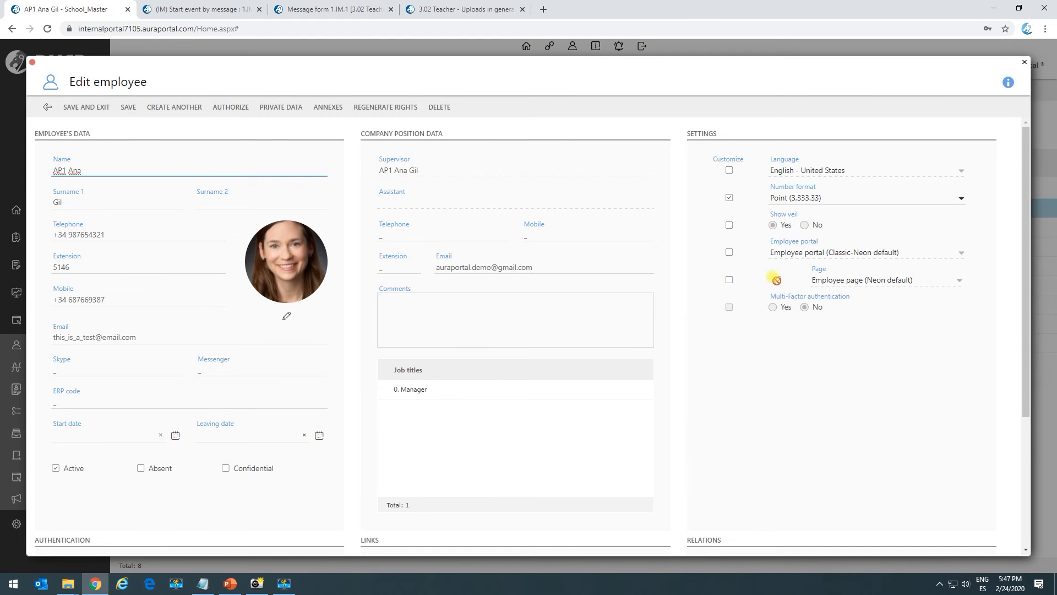
{"action": "left_click", "coordinate": [731, 170]}
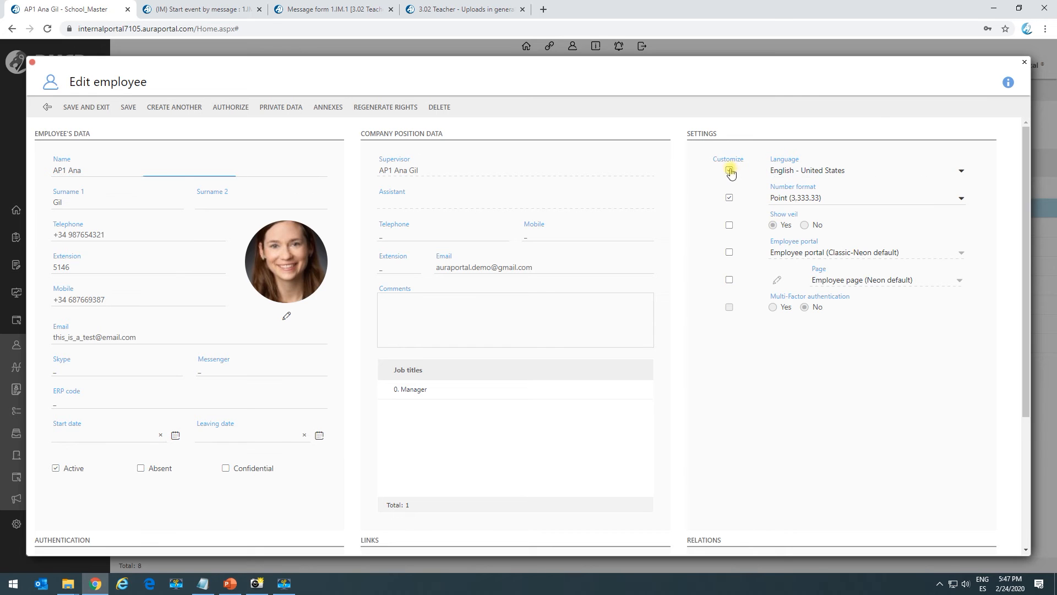
{"action": "left_click", "coordinate": [794, 170]}
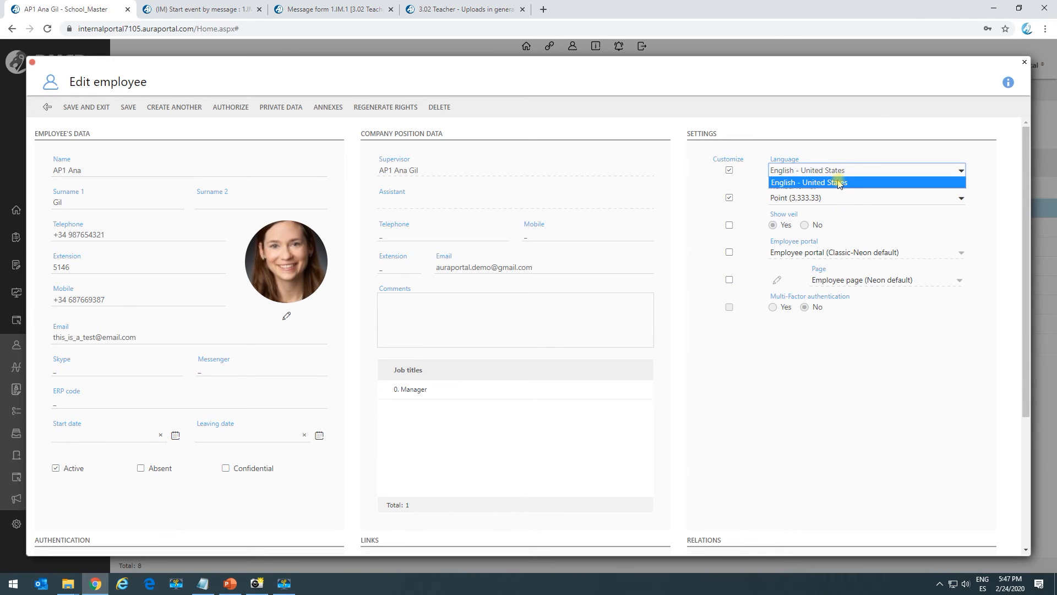
{"action": "left_click", "coordinate": [814, 182]}
{"action": "left_click", "coordinate": [730, 171]}
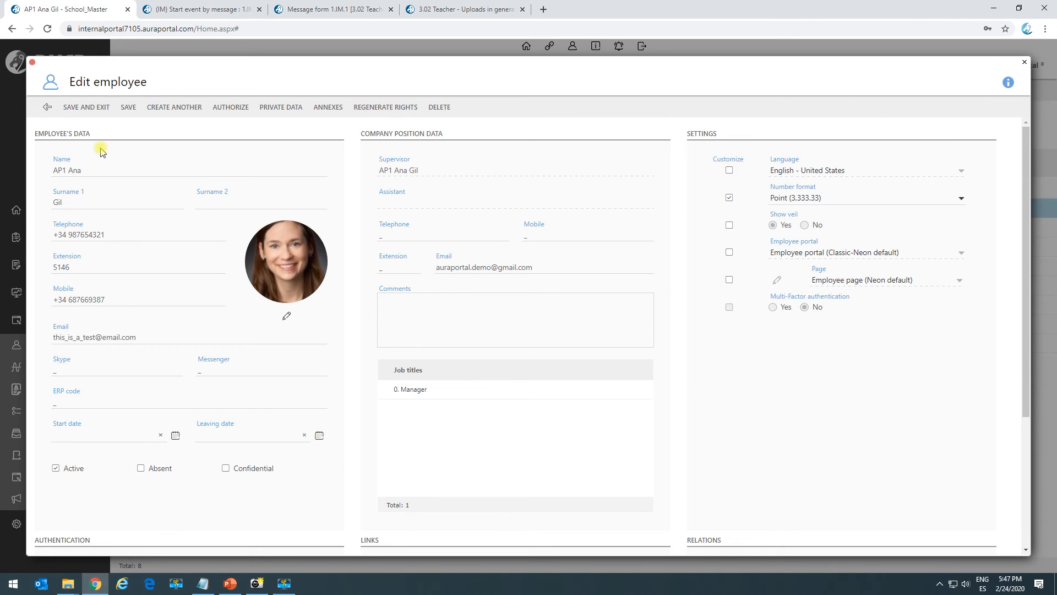
{"action": "left_click", "coordinate": [48, 107]}
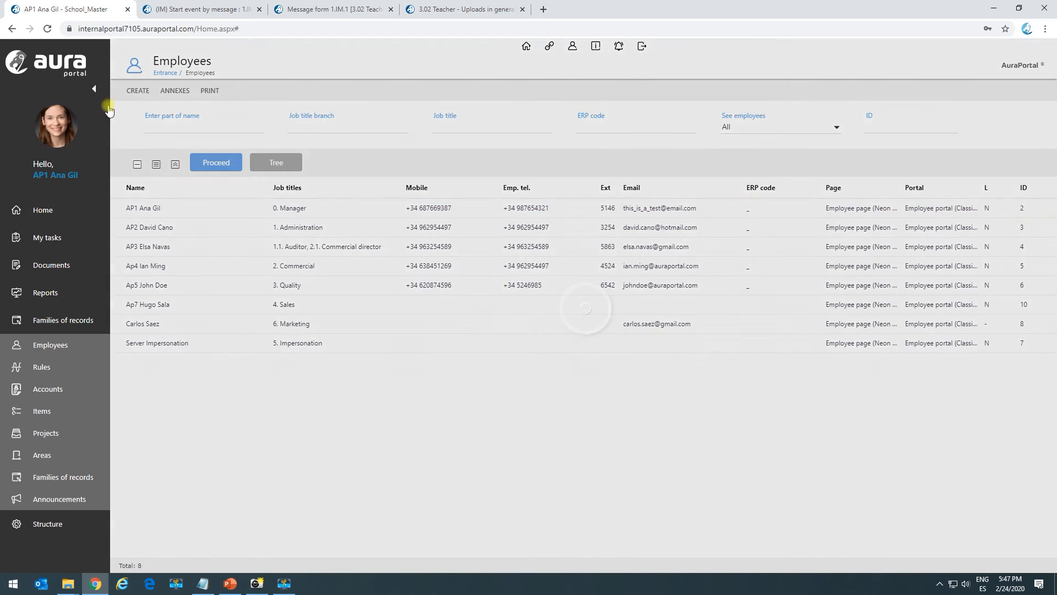
- Enable the Español-España language for employee users in the structure's language settings
{"action": "left_click", "coordinate": [22, 524]}
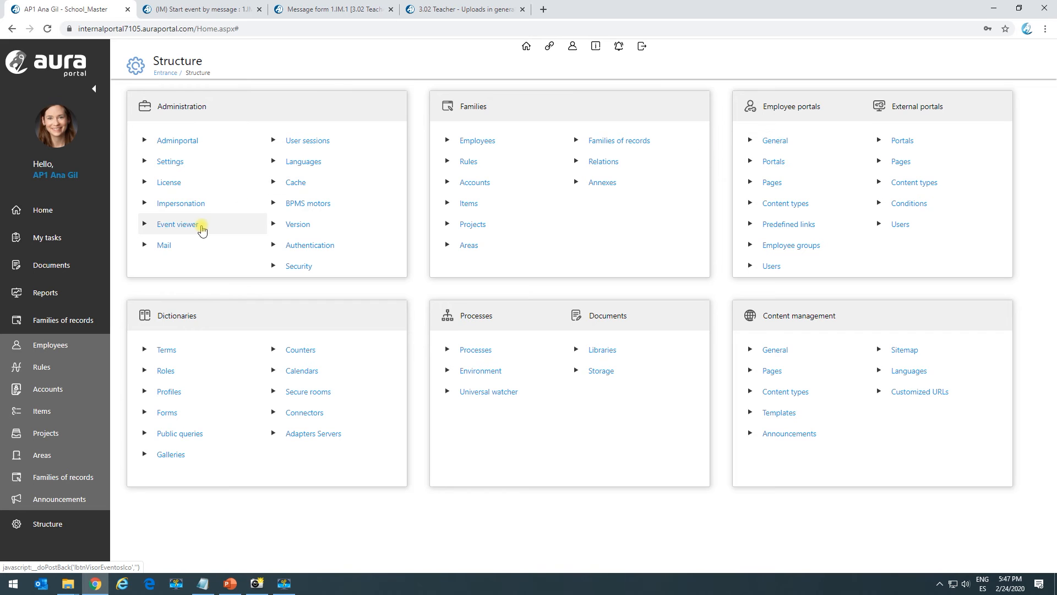
{"action": "left_click", "coordinate": [305, 162]}
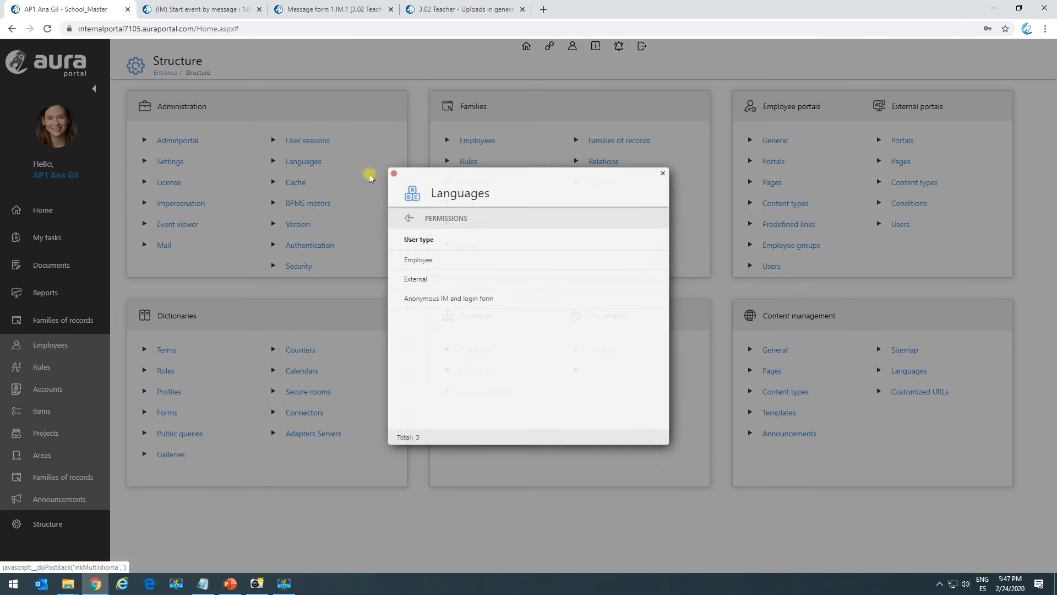
{"action": "left_click", "coordinate": [452, 266]}
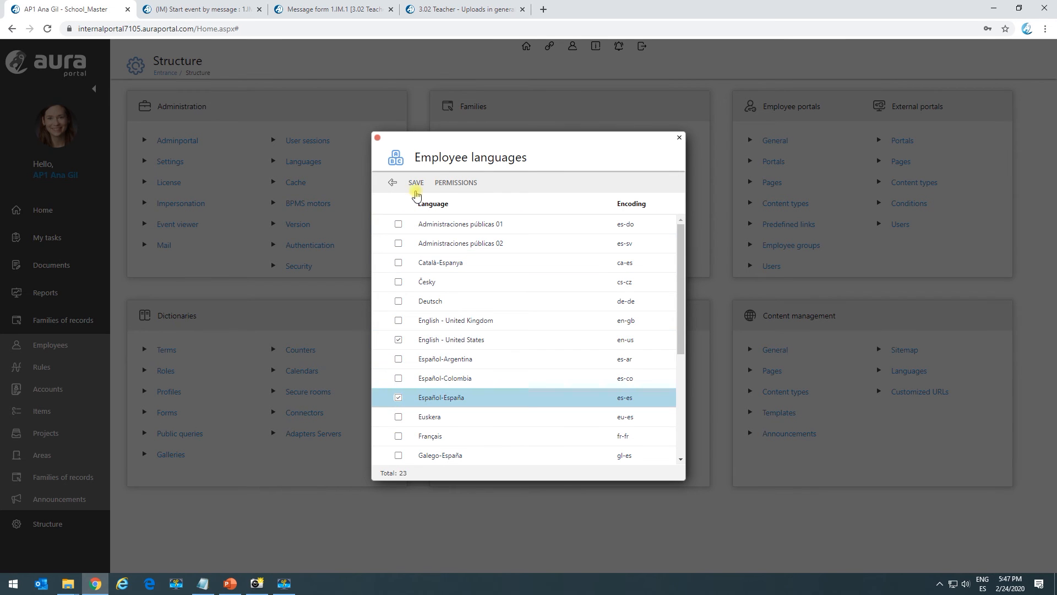
{"action": "left_click", "coordinate": [392, 183]}
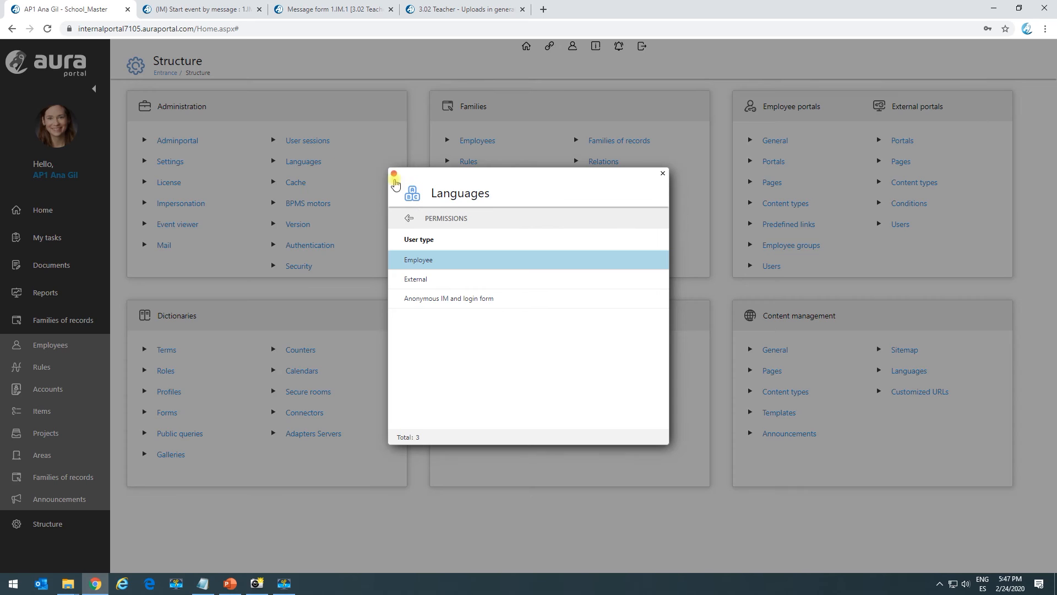
{"action": "left_click", "coordinate": [402, 206]}
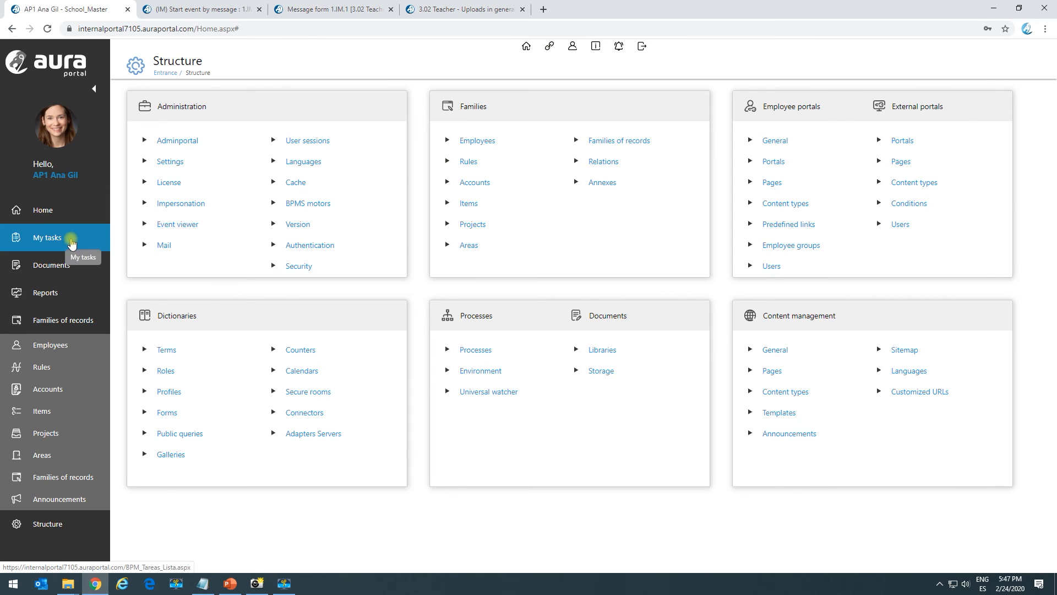
- Set the manager employee's language to Español-España, save the record, and return to the form tab
{"action": "left_click", "coordinate": [75, 352]}
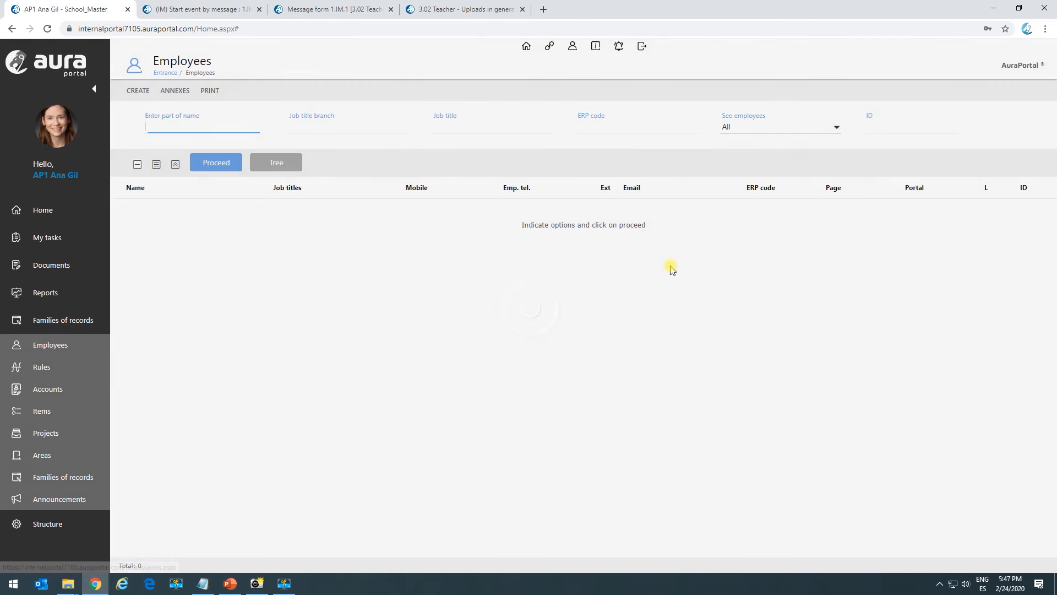
{"action": "left_click", "coordinate": [202, 164]}
{"action": "left_click", "coordinate": [217, 208]}
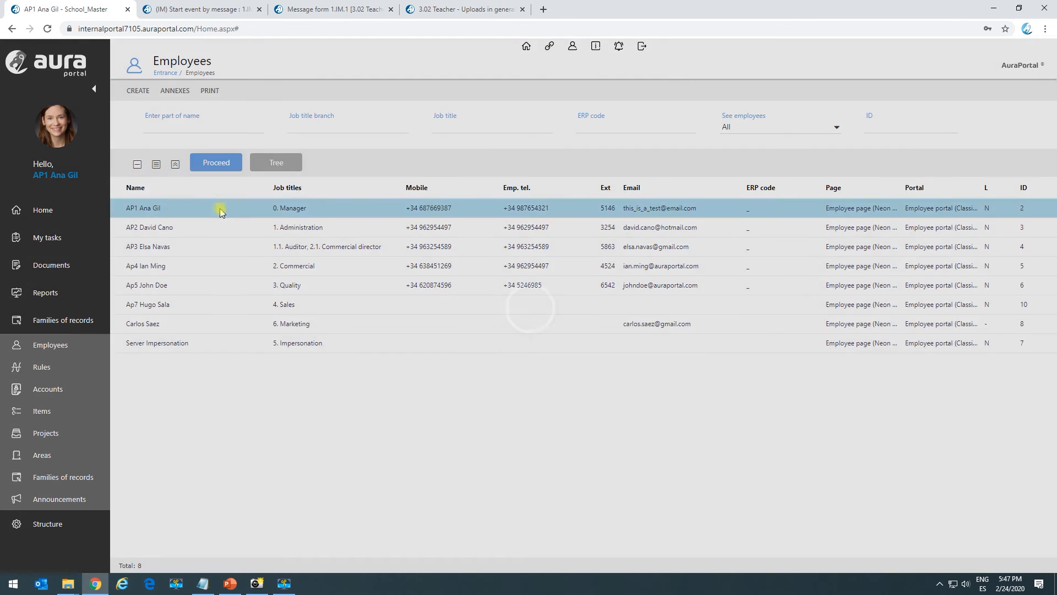
{"action": "left_click", "coordinate": [788, 174]}
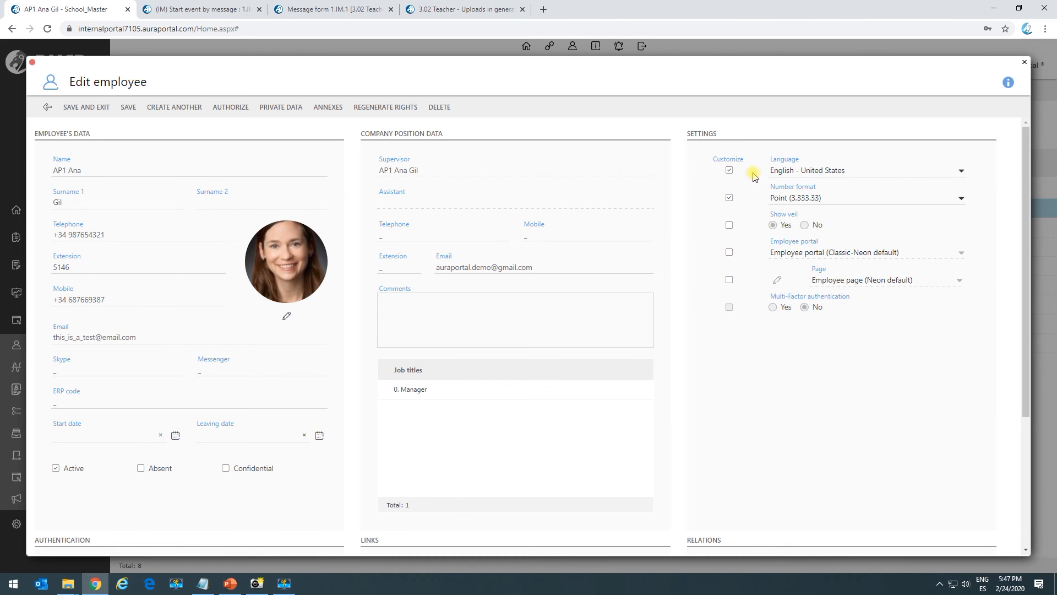
{"action": "left_click", "coordinate": [778, 175]}
{"action": "left_click", "coordinate": [793, 194]}
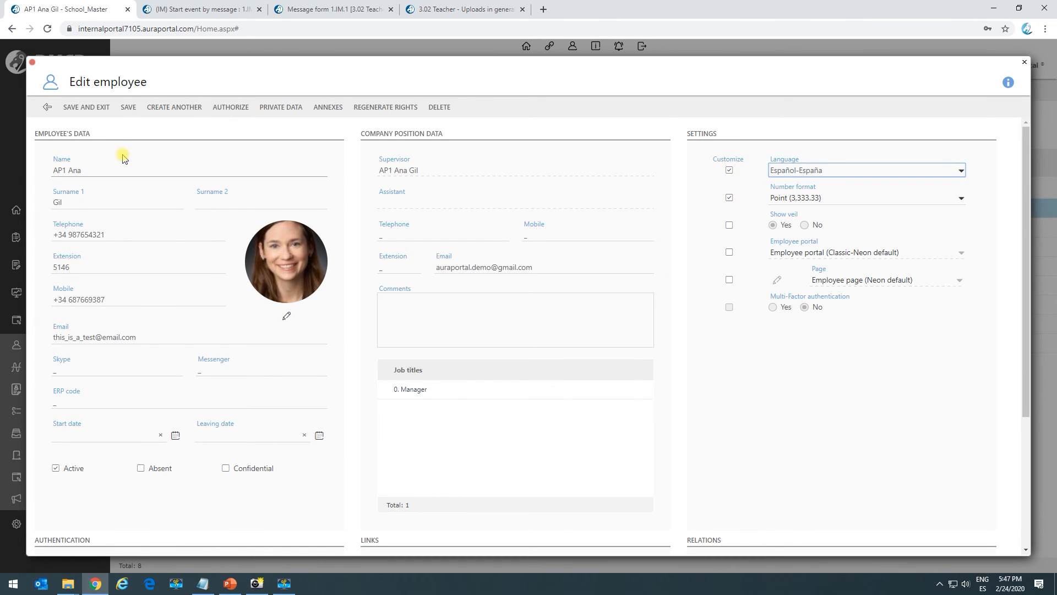
{"action": "left_click", "coordinate": [102, 109]}
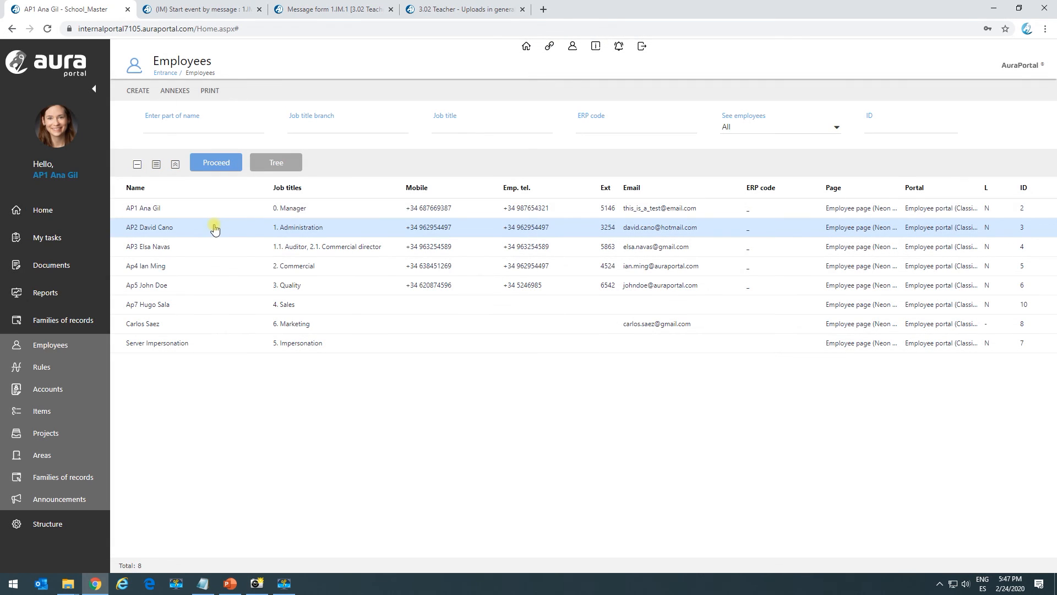
{"action": "left_click", "coordinate": [462, 9]}
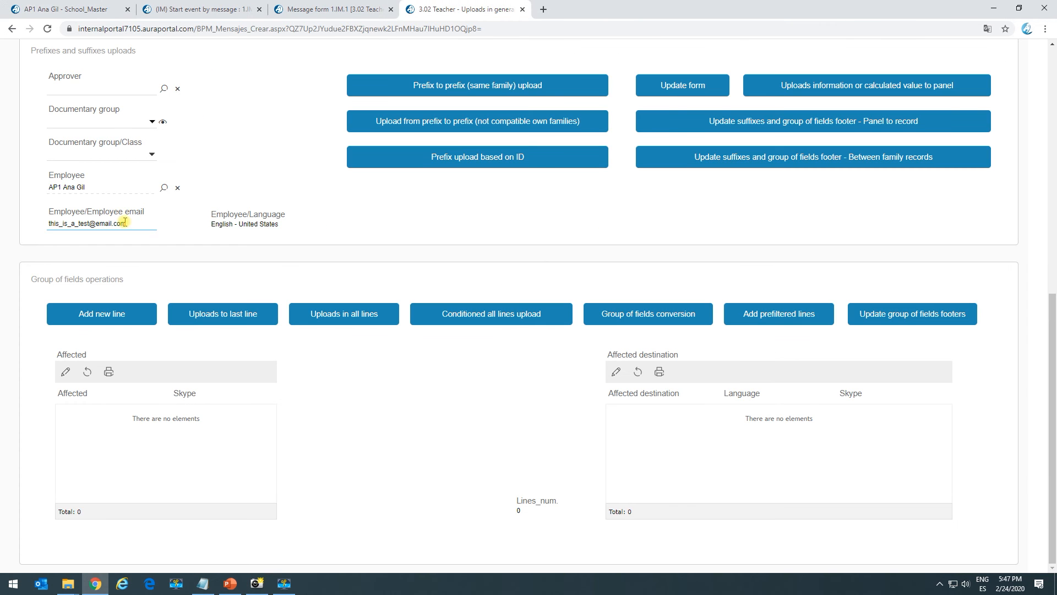
- Unlink the manager employee from the Employee field and reselect it so its updated language loads
{"action": "left_click", "coordinate": [177, 188]}
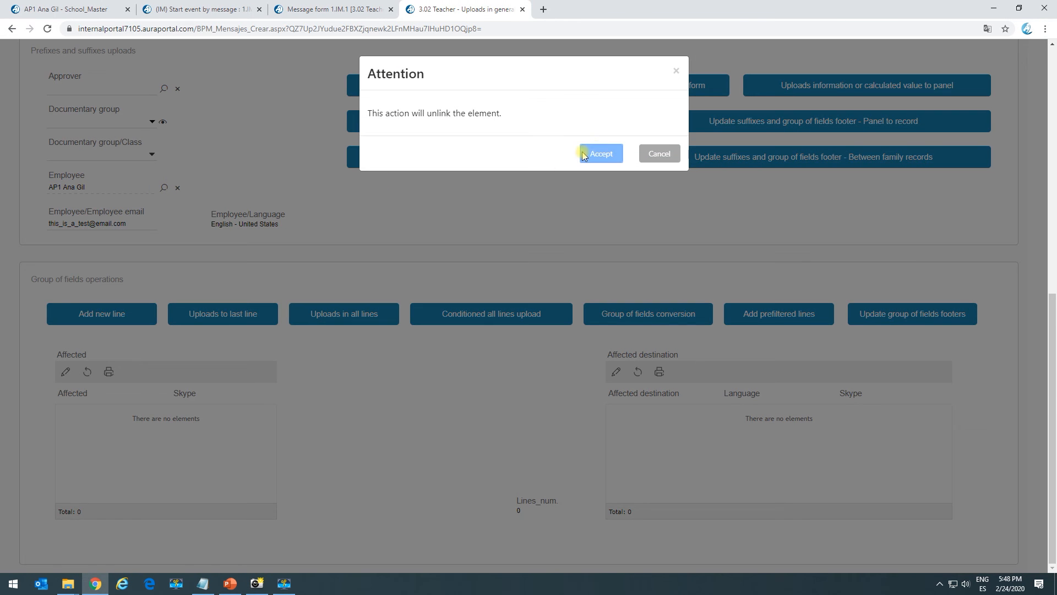
{"action": "left_click", "coordinate": [584, 155]}
{"action": "left_click", "coordinate": [165, 187]}
{"action": "left_click", "coordinate": [95, 213]}
{"action": "left_click", "coordinate": [97, 261]}
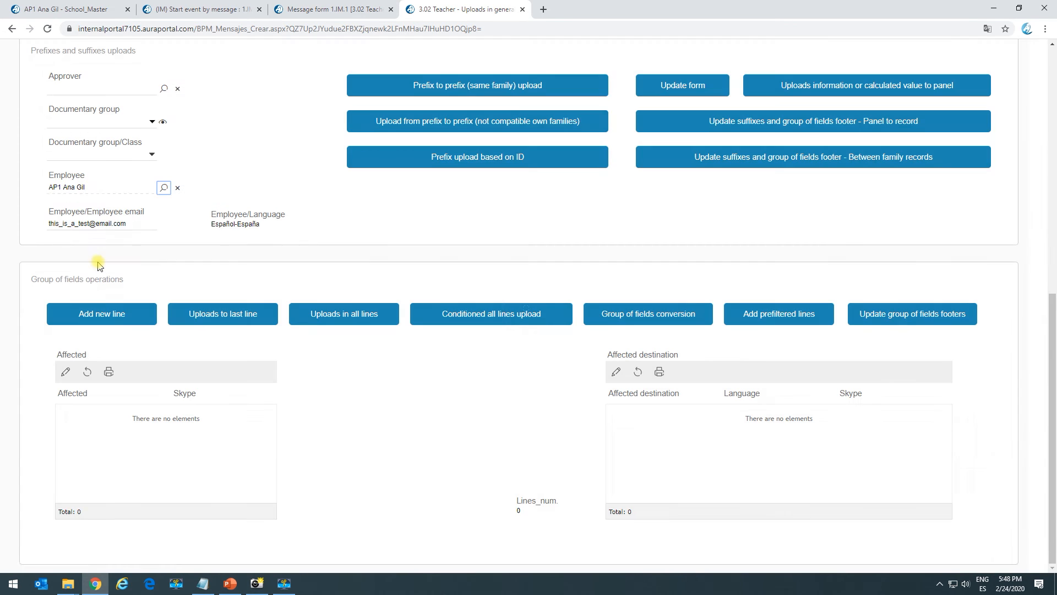
- Run Add prefiltered lines for the selected employee to fill Affected destination
{"action": "left_click_drag", "start_coordinate": [222, 224], "coordinate": [283, 233]}
{"action": "left_click", "coordinate": [287, 236]}
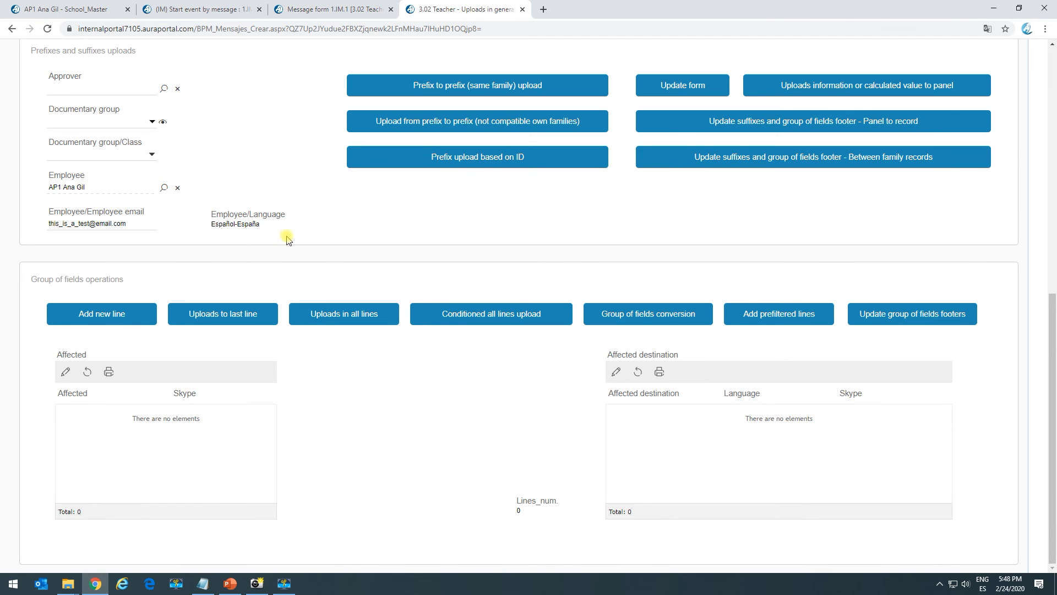
{"action": "left_click", "coordinate": [796, 321]}
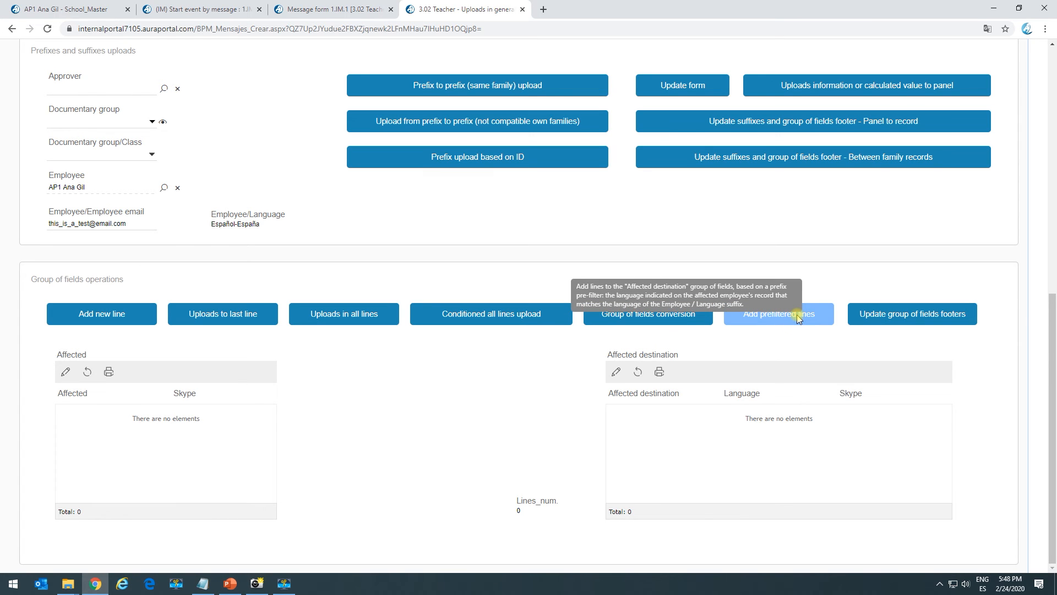
{"action": "left_click", "coordinate": [798, 319]}
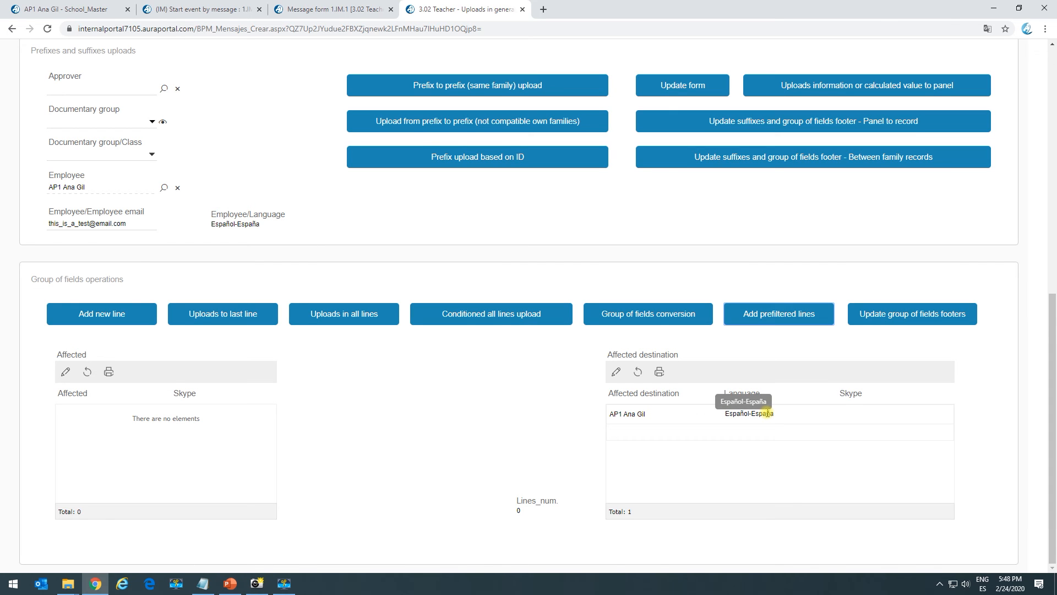
- Examine the employee and language shown in the new Affected destination line
{"action": "left_click", "coordinate": [773, 313]}
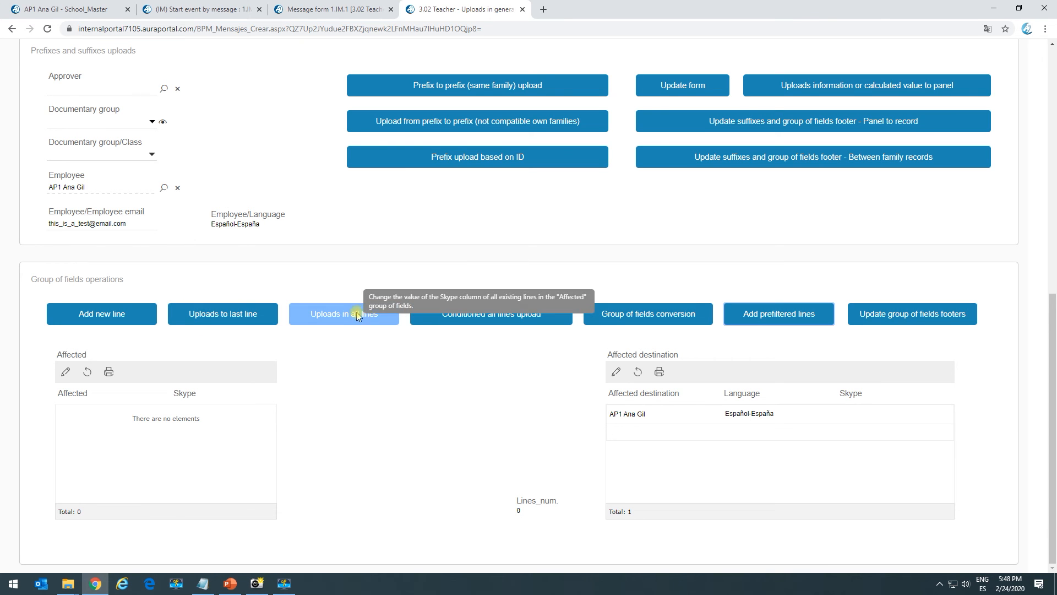
{"action": "left_click", "coordinate": [532, 316]}
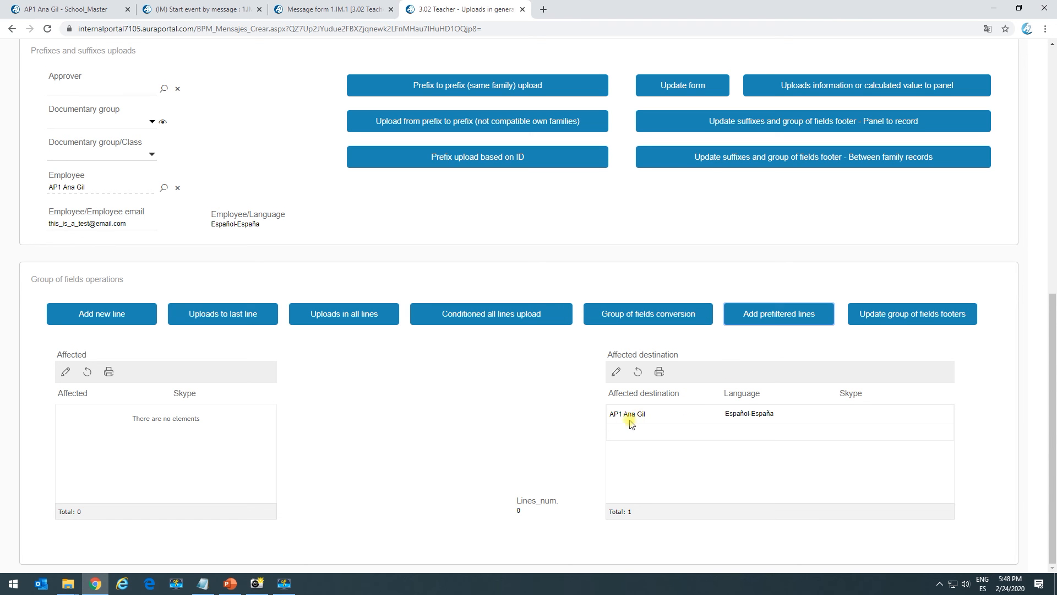
{"action": "left_click_drag", "start_coordinate": [625, 413], "coordinate": [751, 412]}
{"action": "left_click", "coordinate": [750, 411]}
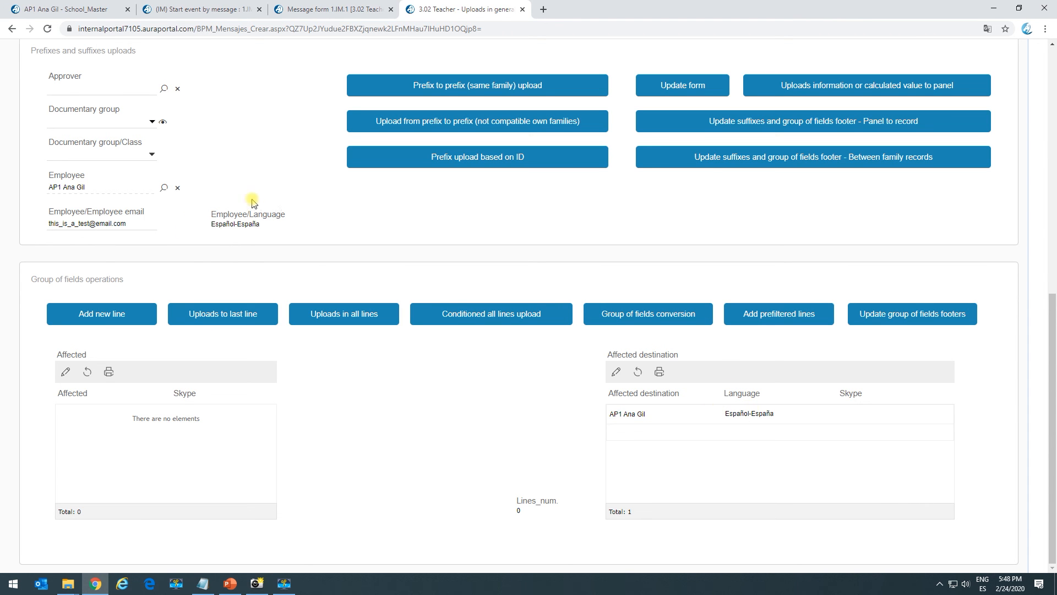
- Select another employee with the English - United States language and run Add prefiltered lines again
{"action": "left_click", "coordinate": [164, 187]}
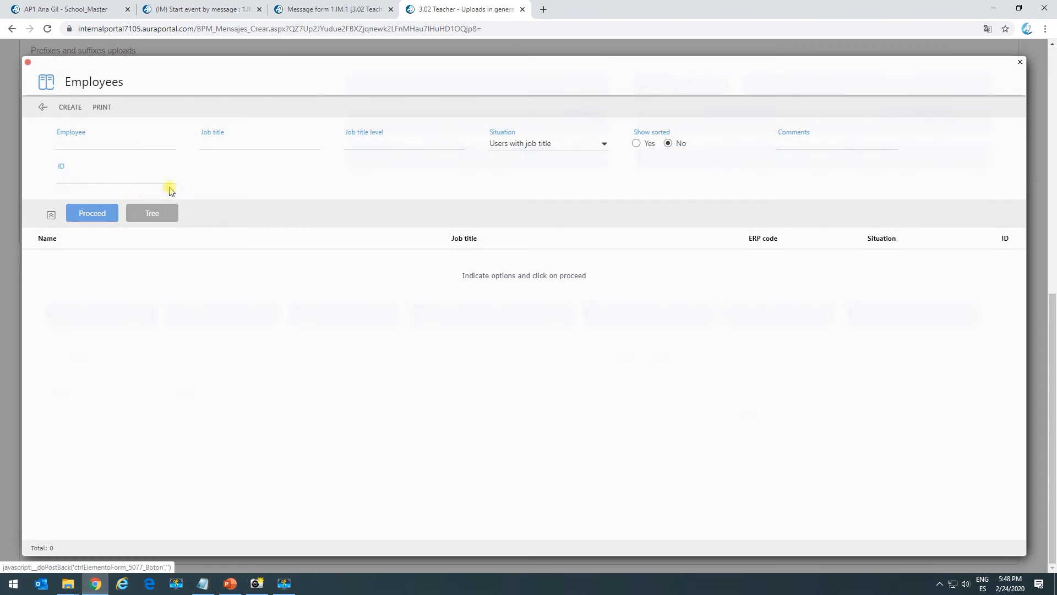
{"action": "left_click", "coordinate": [104, 213]}
{"action": "left_click", "coordinate": [94, 278]}
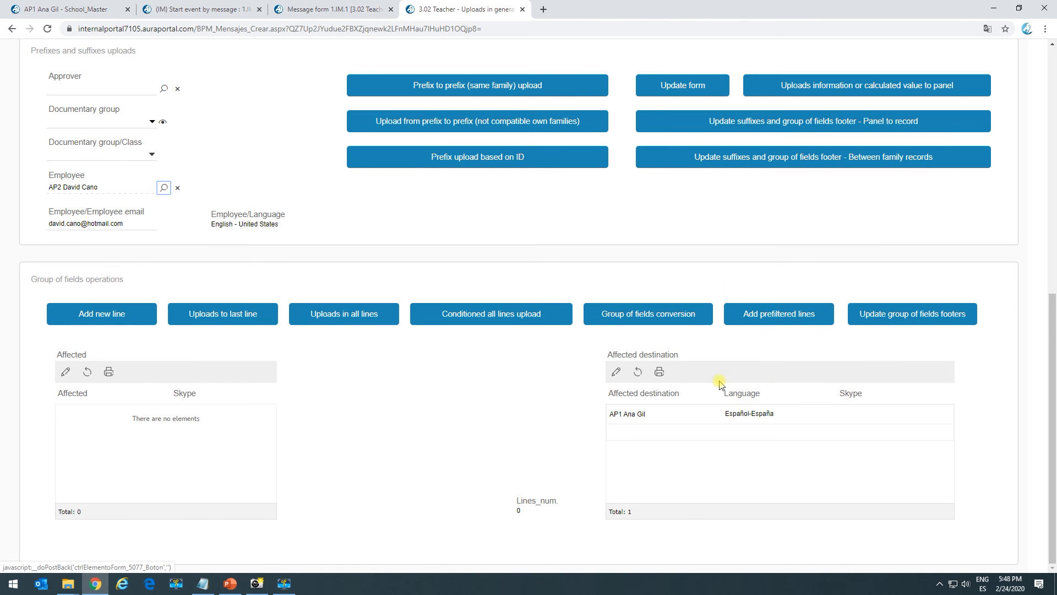
{"action": "left_click", "coordinate": [777, 314]}
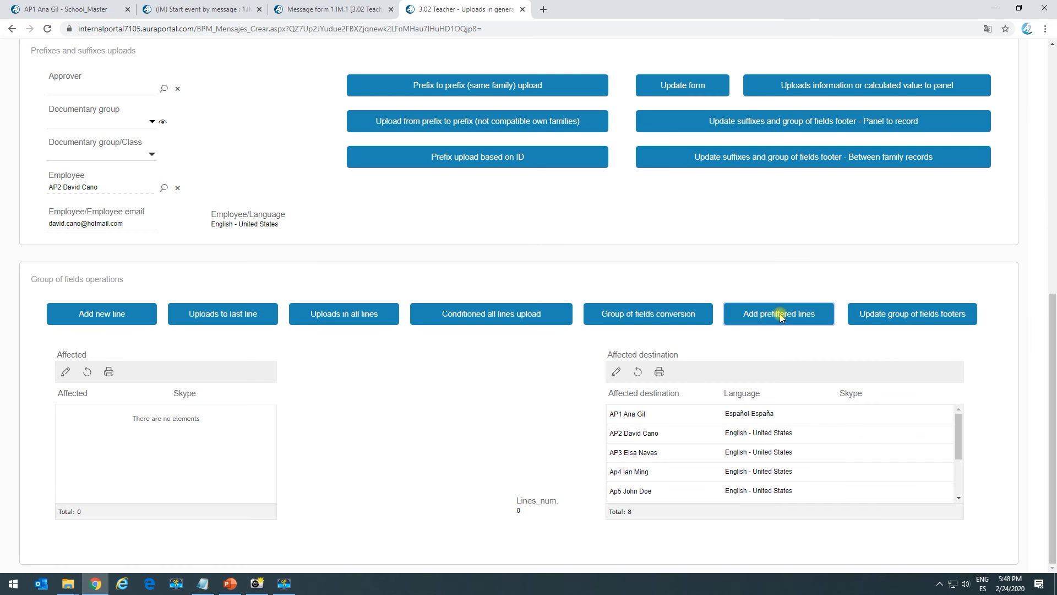
{"action": "scroll", "coordinate": [769, 463], "scroll_direction": "down", "scroll_amount": 1}
{"action": "scroll", "coordinate": [766, 457], "scroll_direction": "up", "scroll_amount": 1}
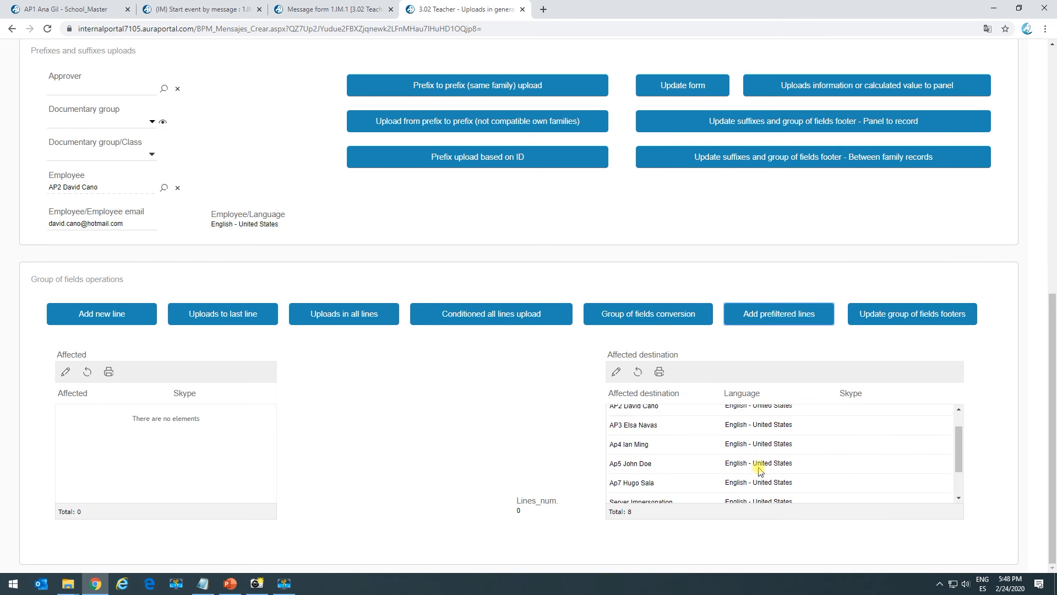
{"action": "scroll", "coordinate": [785, 479], "scroll_direction": "down", "scroll_amount": 1}
{"action": "scroll", "coordinate": [779, 430], "scroll_direction": "up", "scroll_amount": 1}
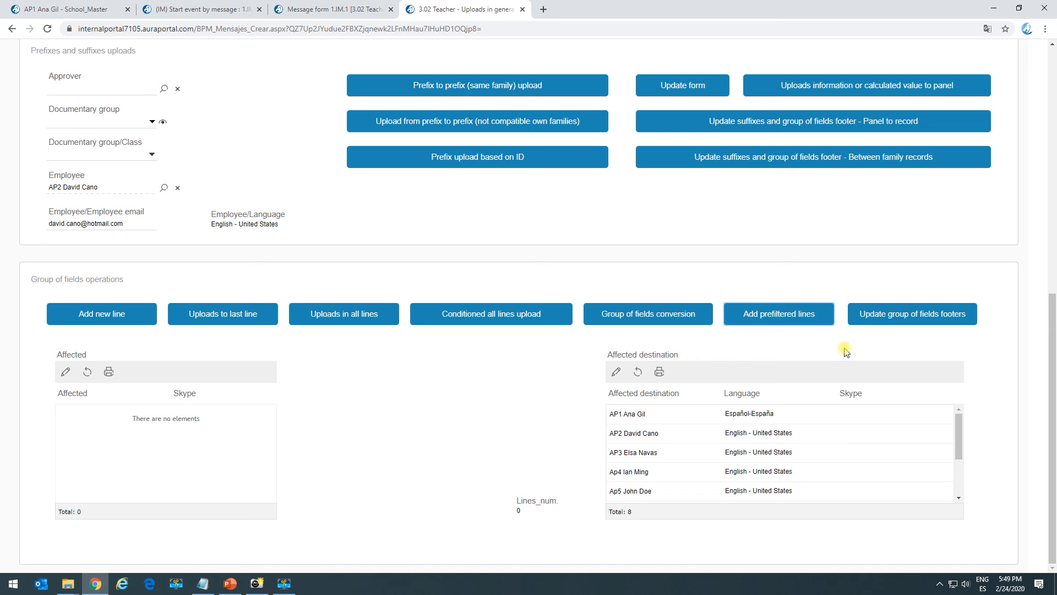
- Inspect the Add prefiltered lines button's system task and its uploading settings in the form designer tab
{"action": "left_click", "coordinate": [331, 10]}
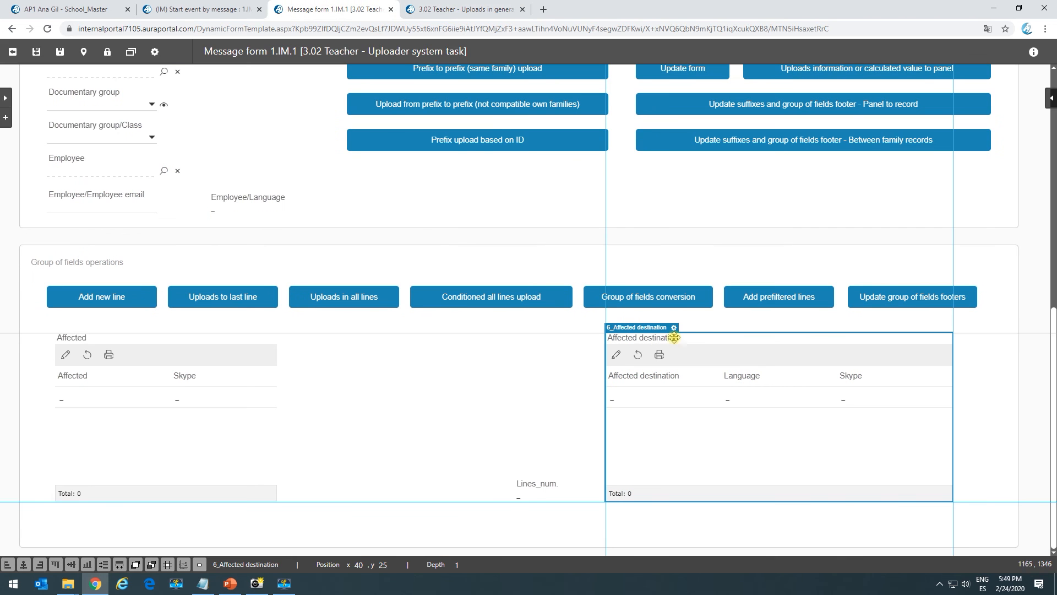
{"action": "left_click", "coordinate": [770, 302]}
{"action": "left_click", "coordinate": [785, 282]}
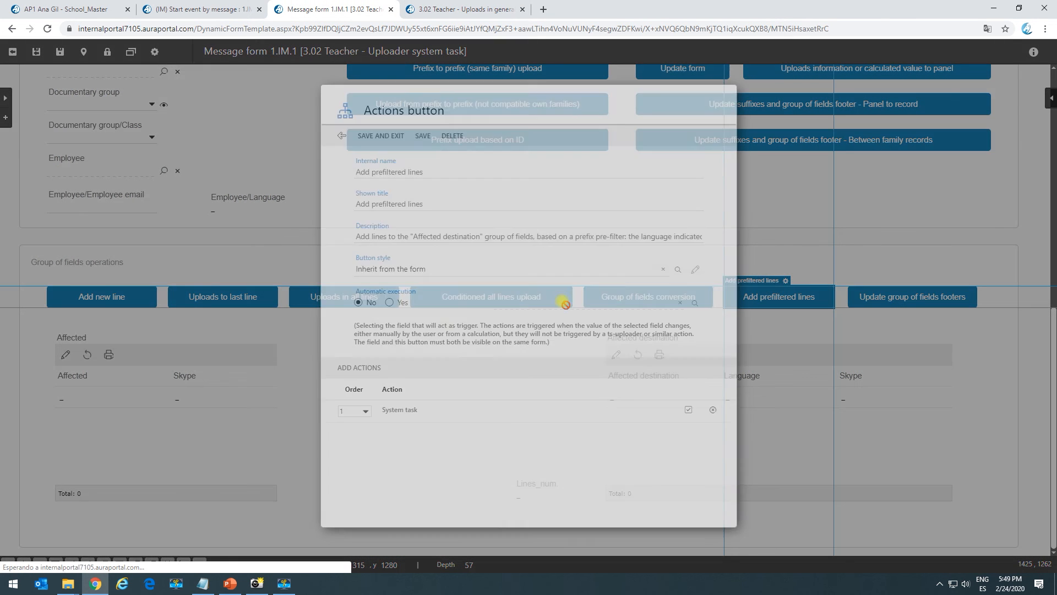
{"action": "left_click", "coordinate": [397, 417]}
{"action": "left_click", "coordinate": [409, 315]}
{"action": "left_click", "coordinate": [357, 173]}
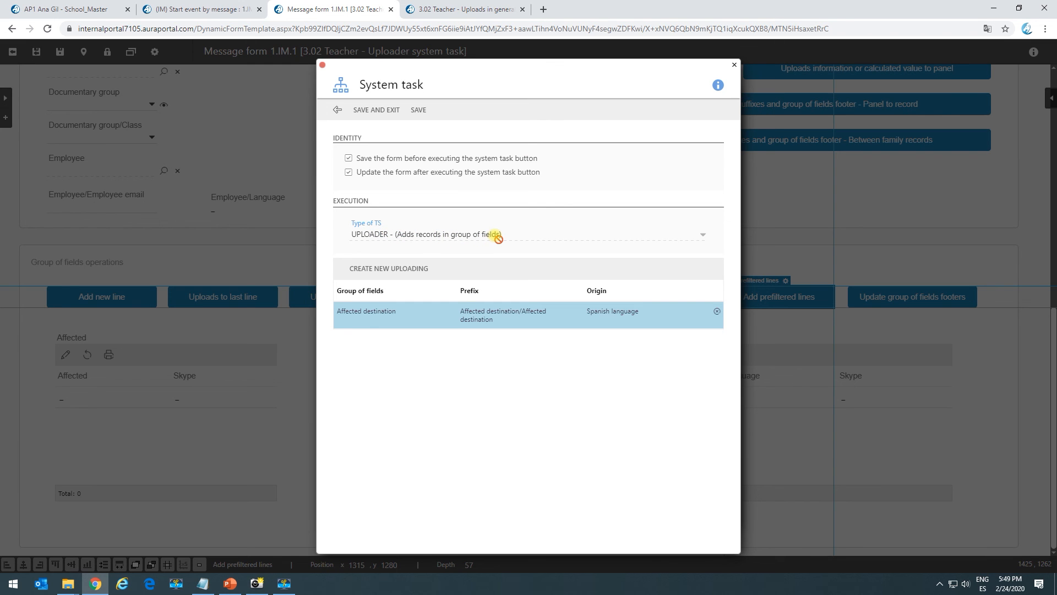
{"action": "left_click", "coordinate": [377, 271]}
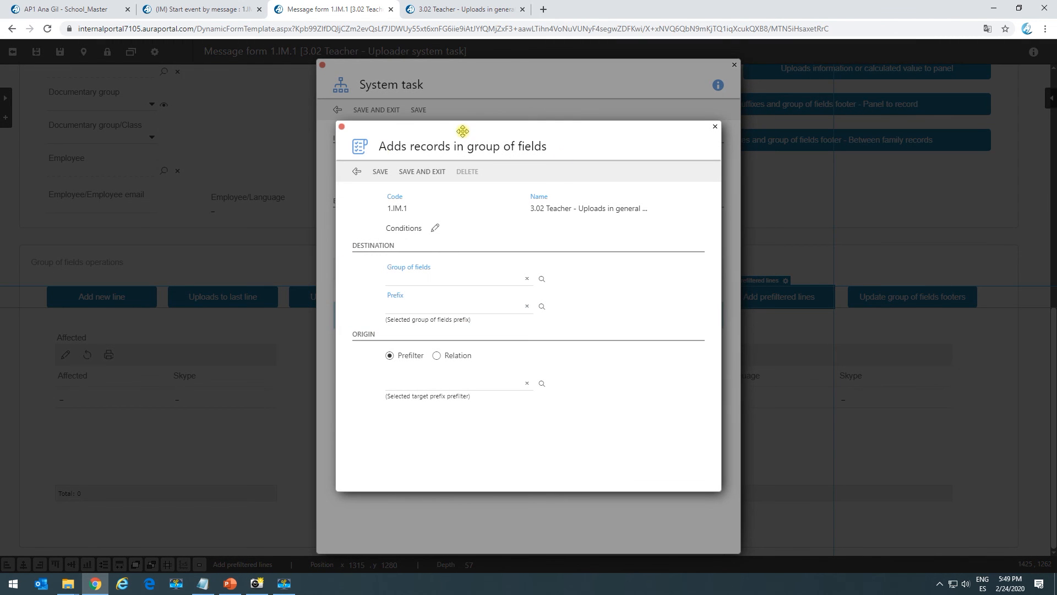
{"action": "left_click", "coordinate": [357, 172]}
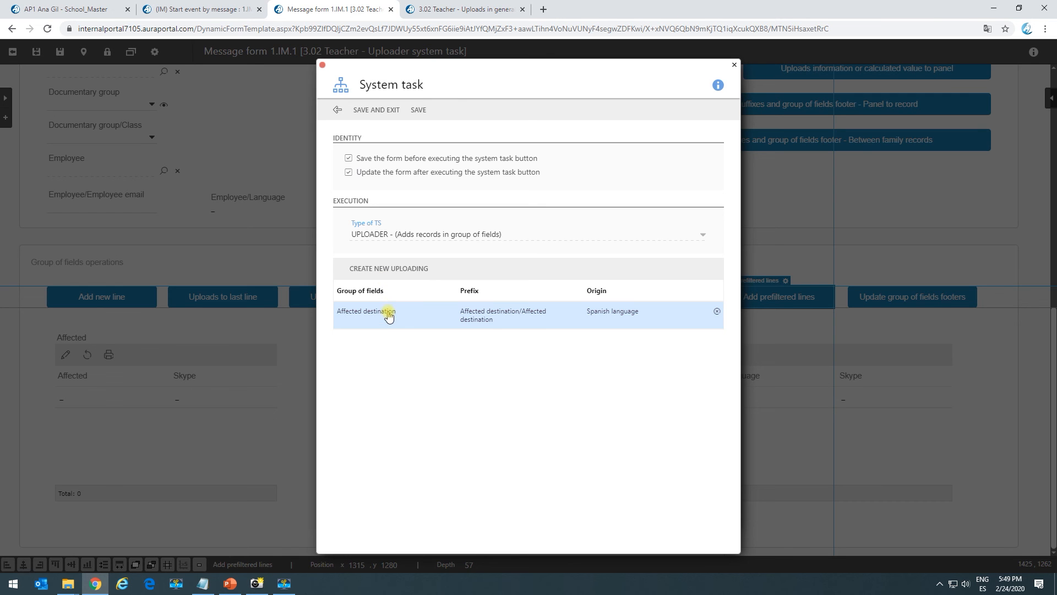
{"action": "left_click", "coordinate": [389, 316]}
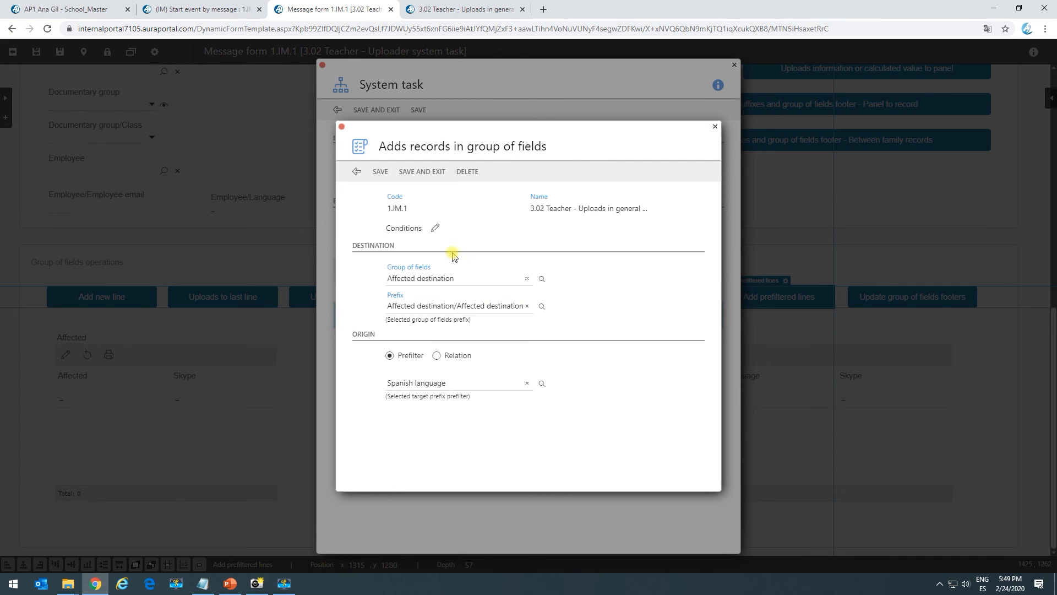
{"action": "left_click", "coordinate": [397, 275]}
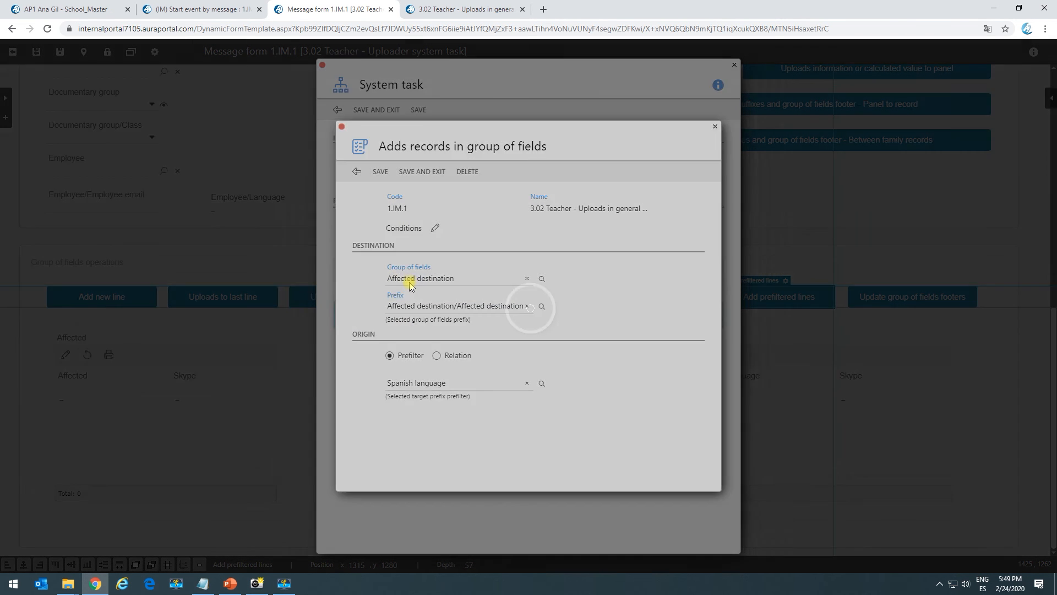
{"action": "left_click", "coordinate": [265, 120]}
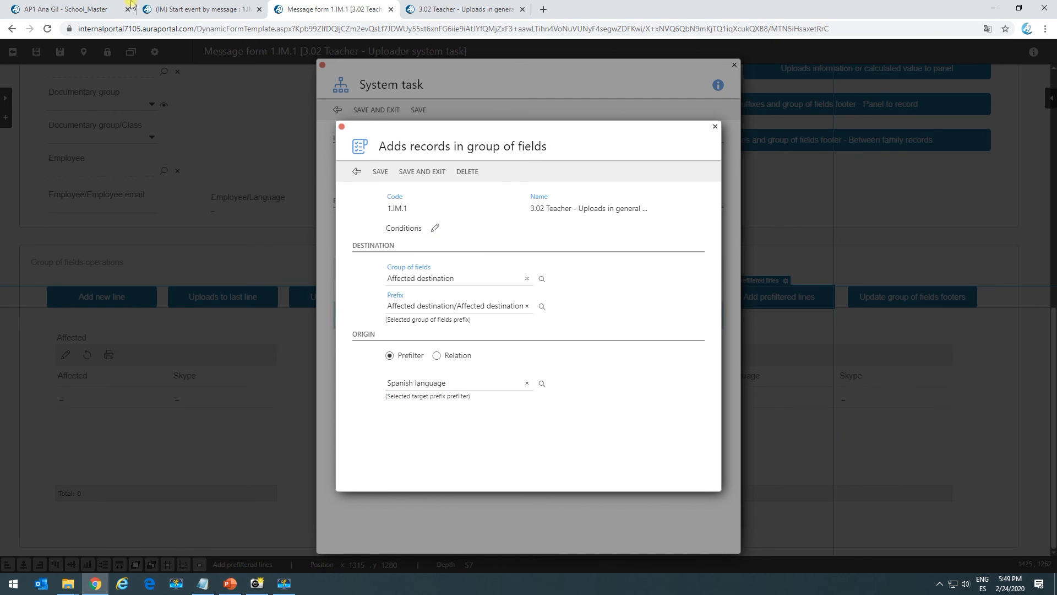
- Search the structure's Terms dictionary for group-of-fields terms named affected
{"action": "left_click", "coordinate": [69, 10]}
{"action": "left_click", "coordinate": [63, 521]}
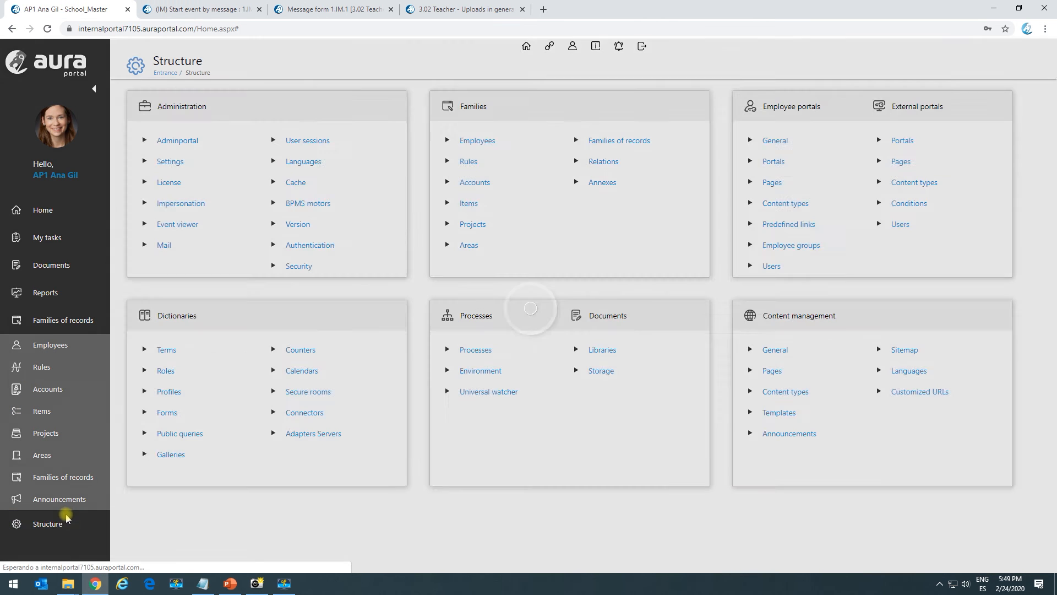
{"action": "left_click", "coordinate": [167, 350]}
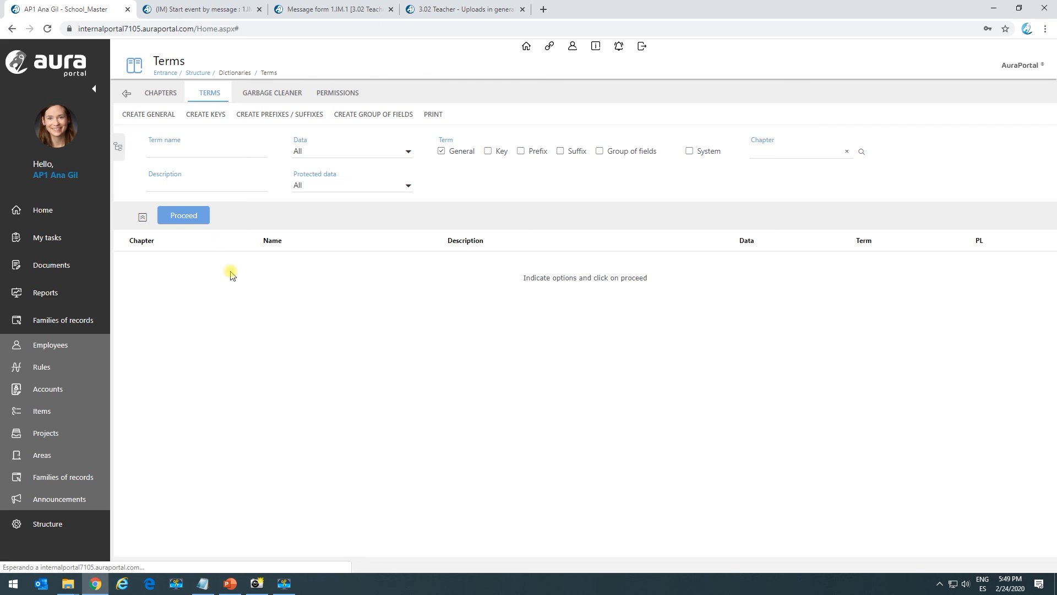
{"action": "left_click", "coordinate": [503, 5]}
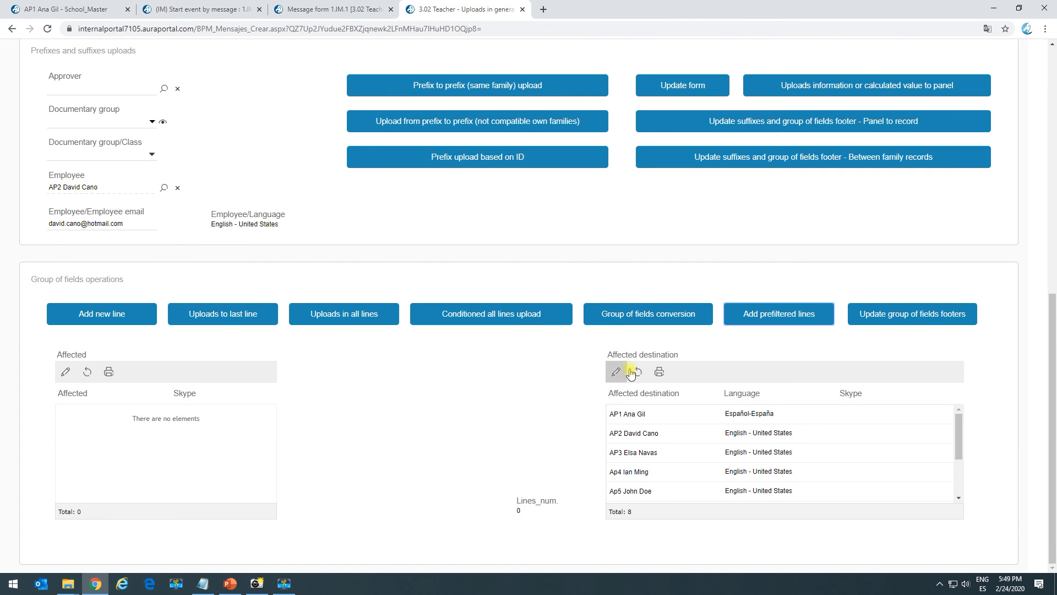
{"action": "left_click", "coordinate": [83, 8]}
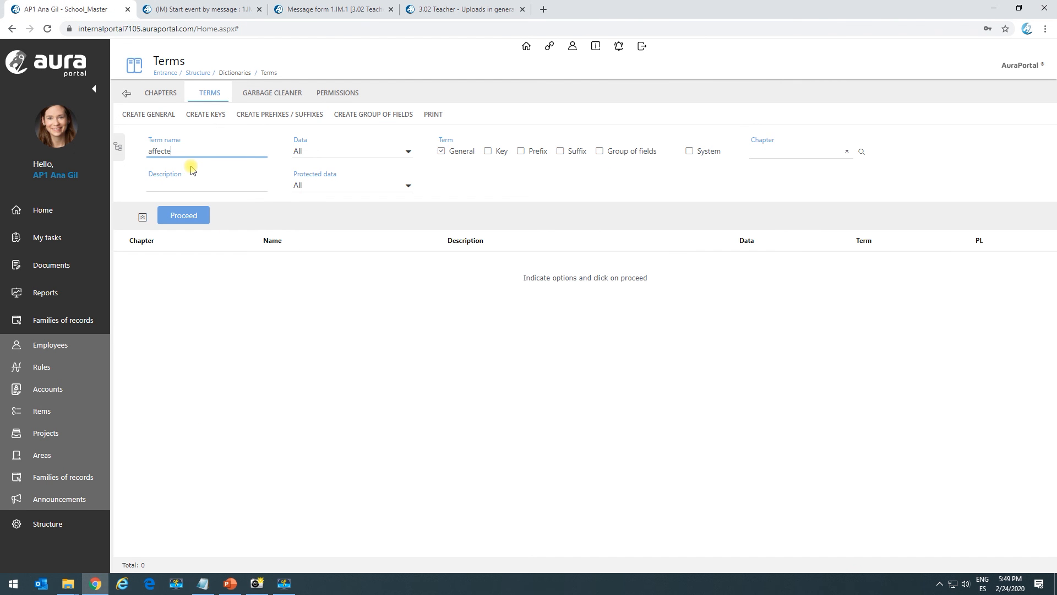
{"action": "left_click", "coordinate": [600, 151]}
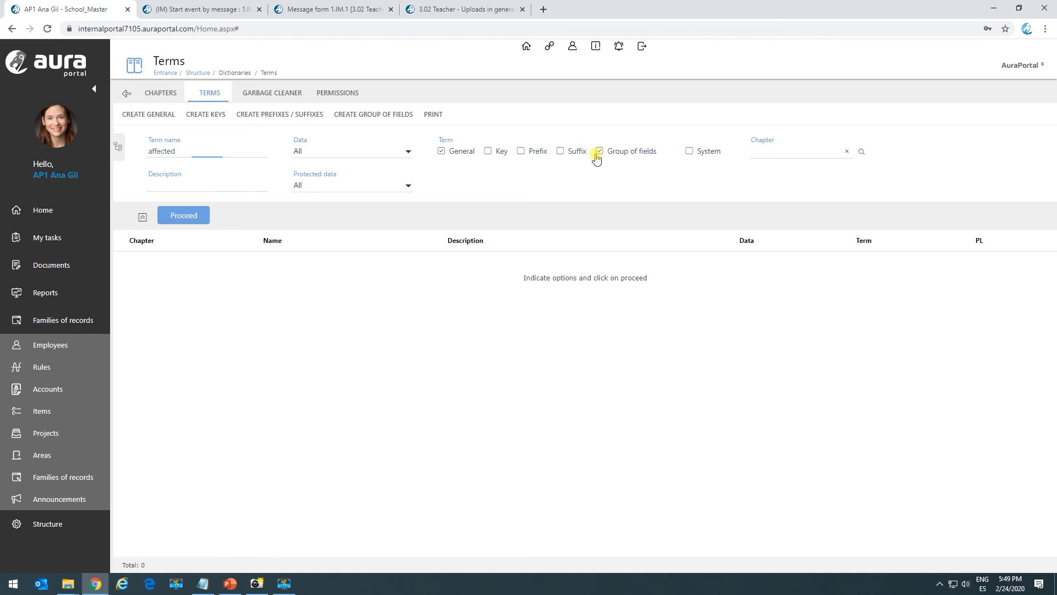
{"action": "left_click", "coordinate": [462, 151]}
{"action": "left_click", "coordinate": [183, 215]}
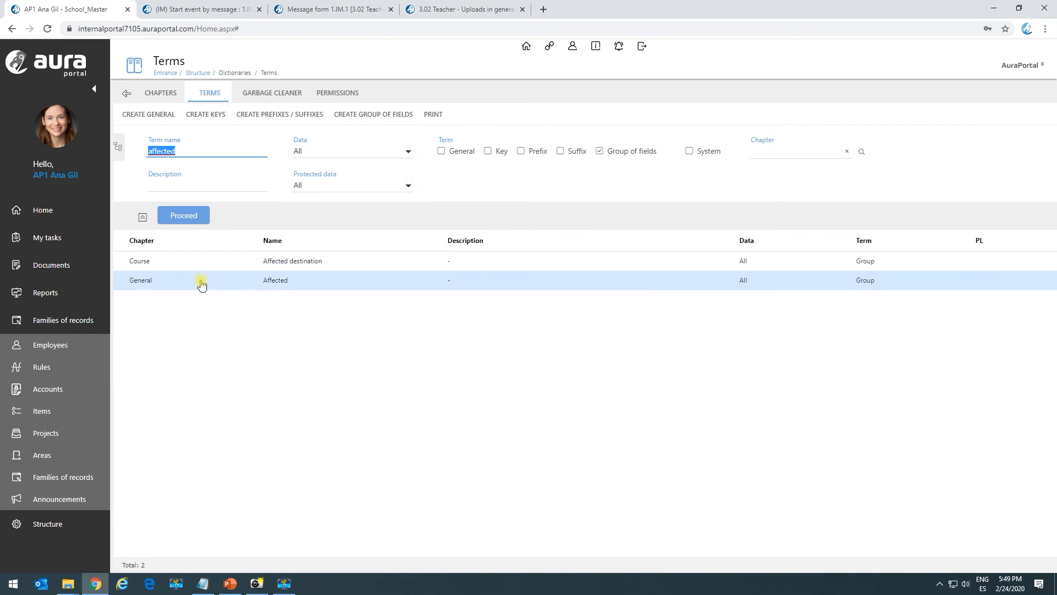
- Open the Affected destination prefix's Spanish language prefilter and inspect its language condition
{"action": "double_click", "coordinate": [321, 265]}
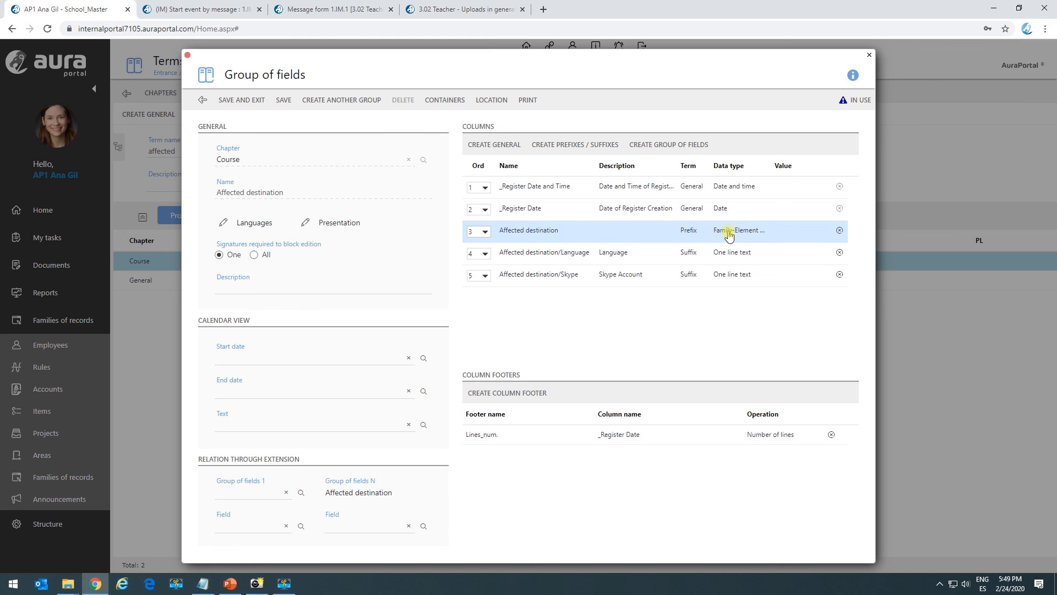
{"action": "double_click", "coordinate": [542, 241]}
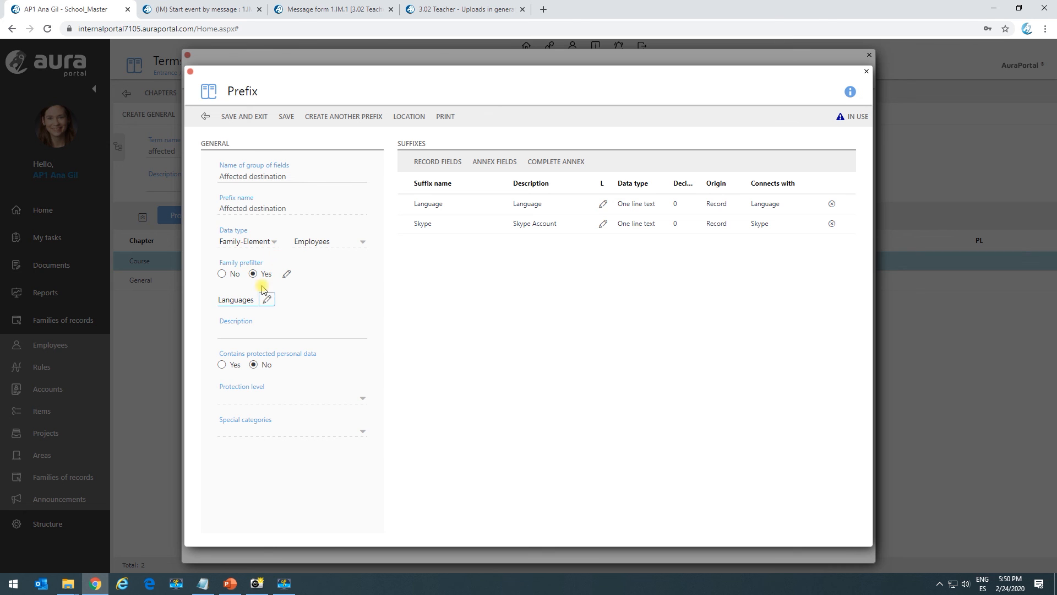
{"action": "left_click", "coordinate": [287, 274]}
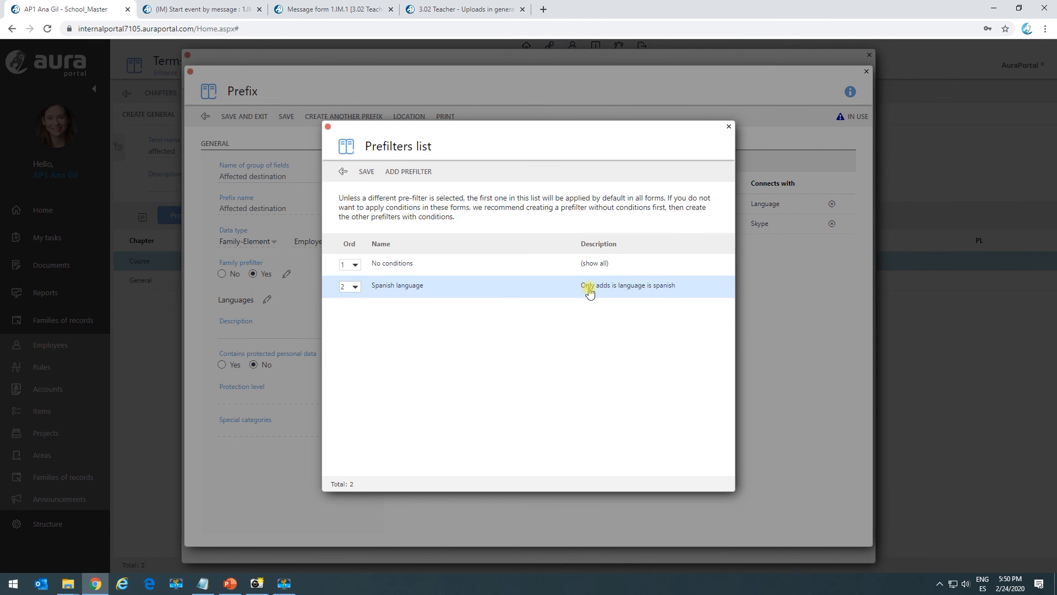
{"action": "left_click", "coordinate": [617, 292]}
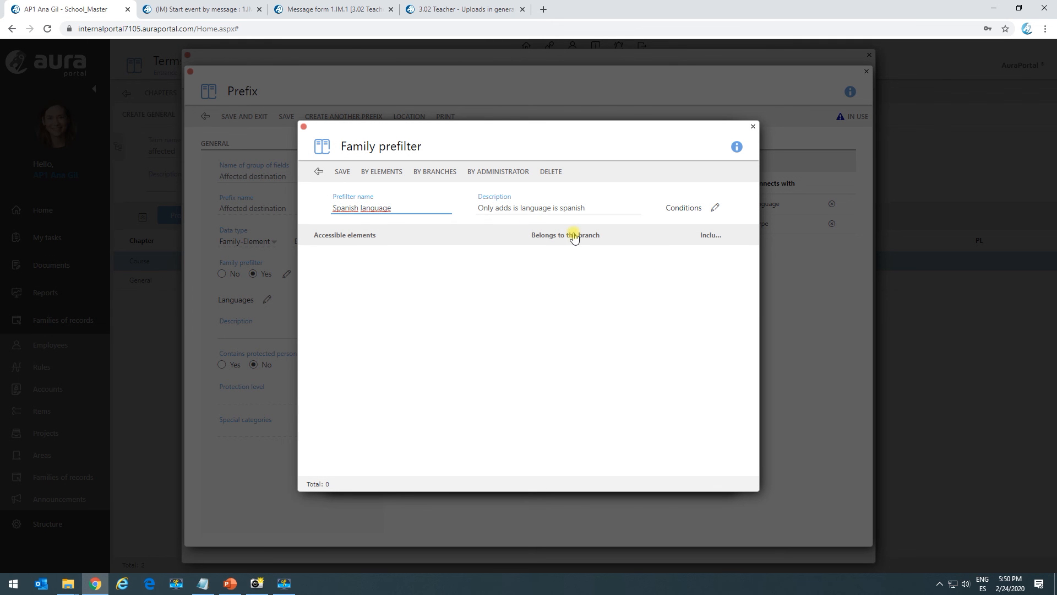
{"action": "left_click", "coordinate": [715, 207]}
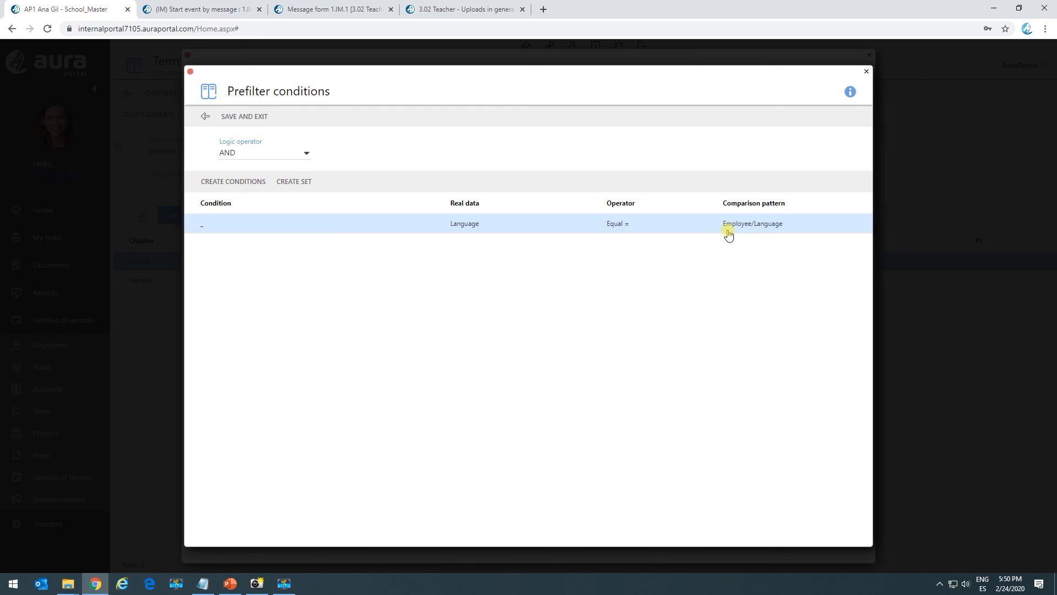
{"action": "left_click", "coordinate": [479, 223]}
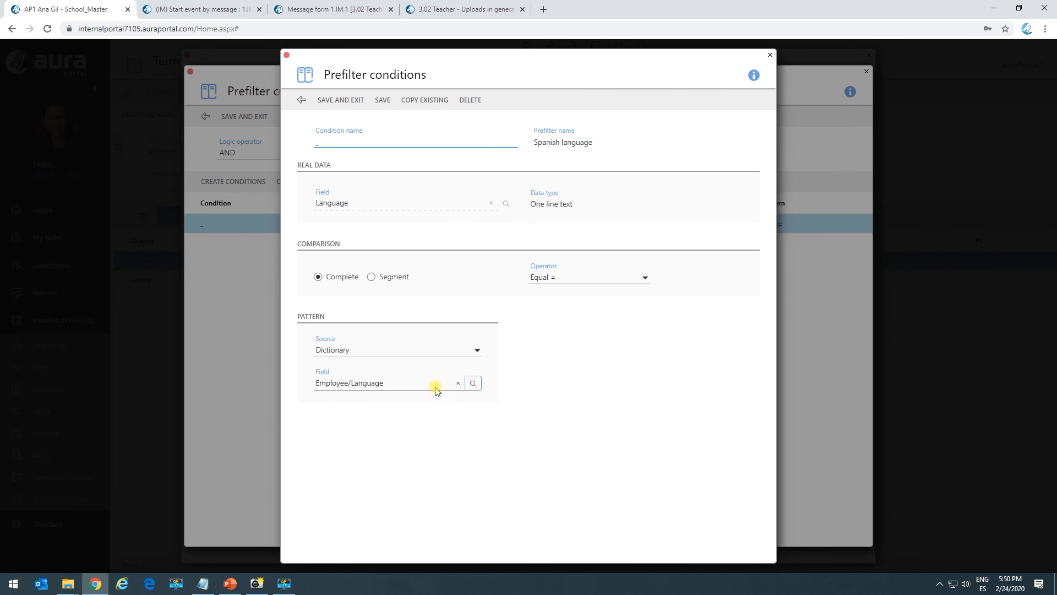
- Compare the employee's language on the form with the prefilter condition across the open tabs
{"action": "left_click", "coordinate": [453, 8]}
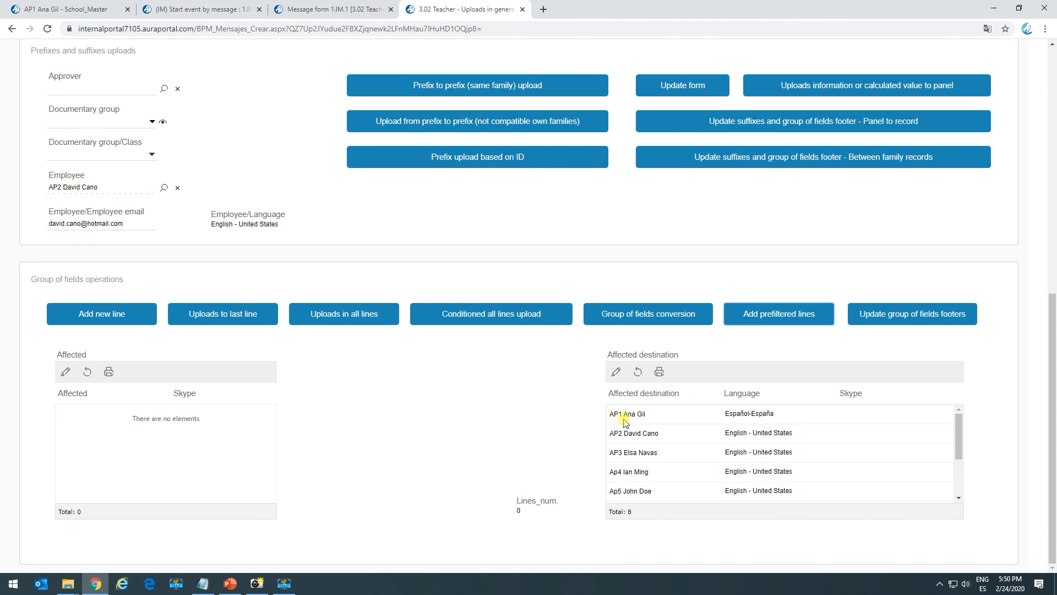
{"action": "left_click_drag", "start_coordinate": [216, 225], "coordinate": [271, 225]}
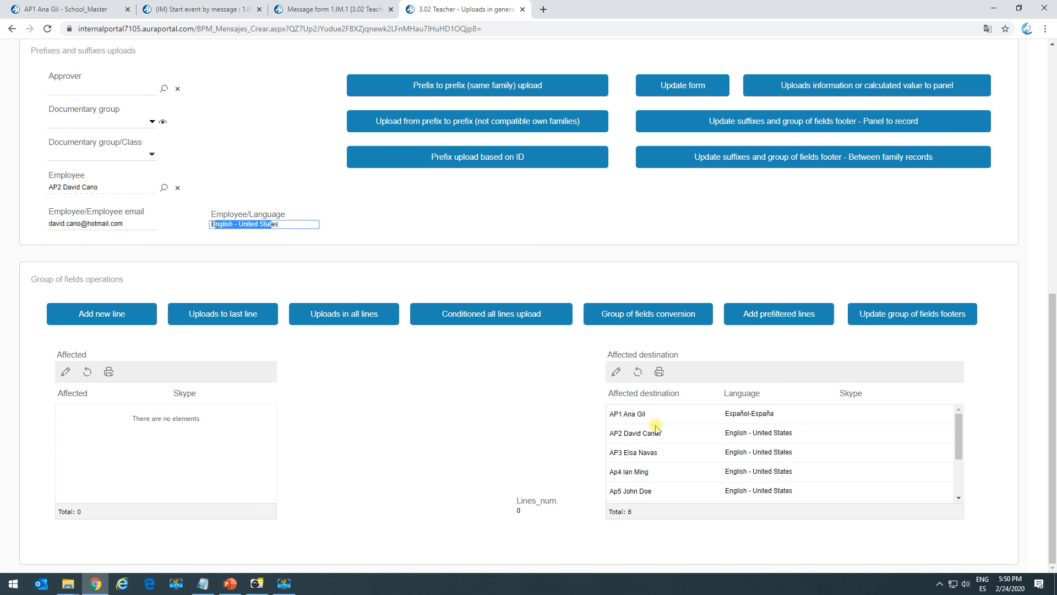
{"action": "left_click", "coordinate": [336, 9]}
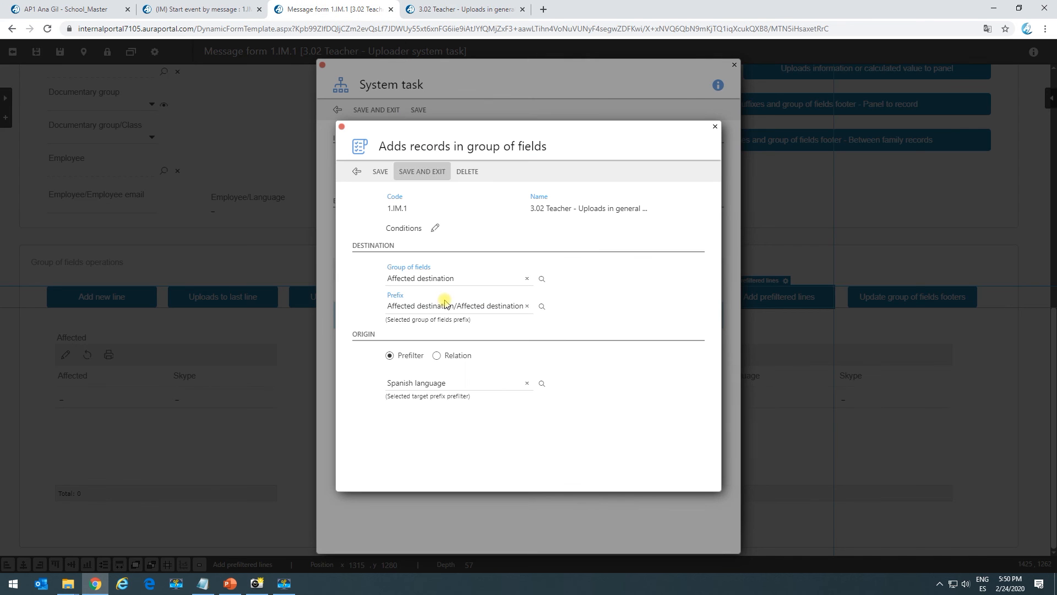
{"action": "left_click", "coordinate": [77, 8]}
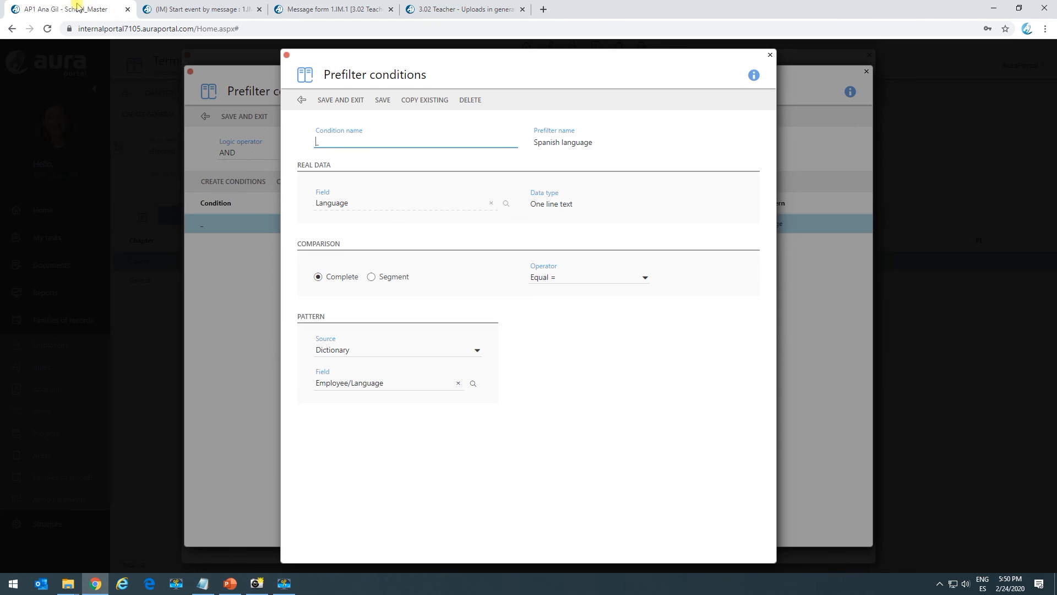
{"action": "left_click_drag", "start_coordinate": [342, 75], "coordinate": [415, 75]}
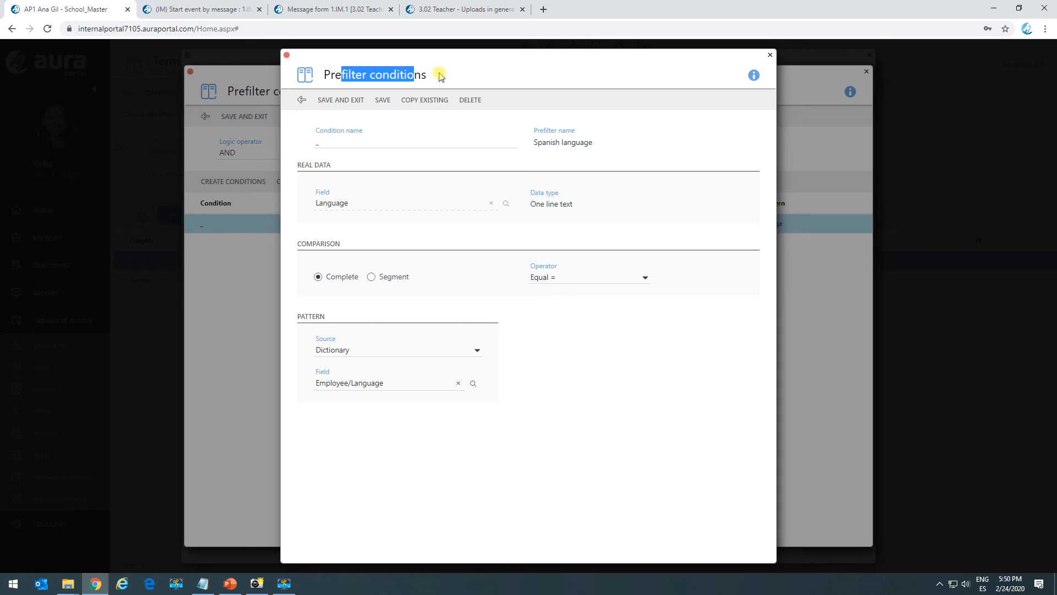